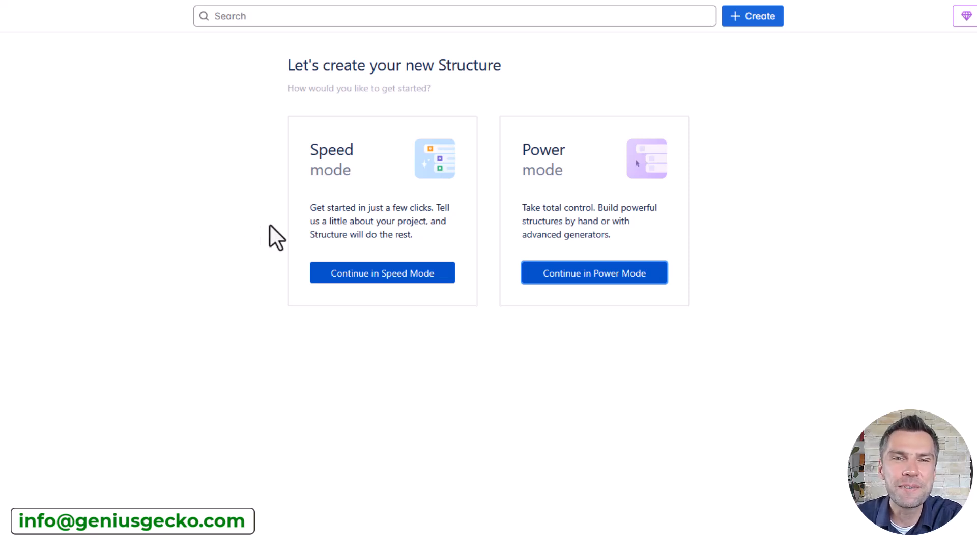
- Start the new structure in Speed mode and include only the GeniusGecko project
left_click(377, 275)
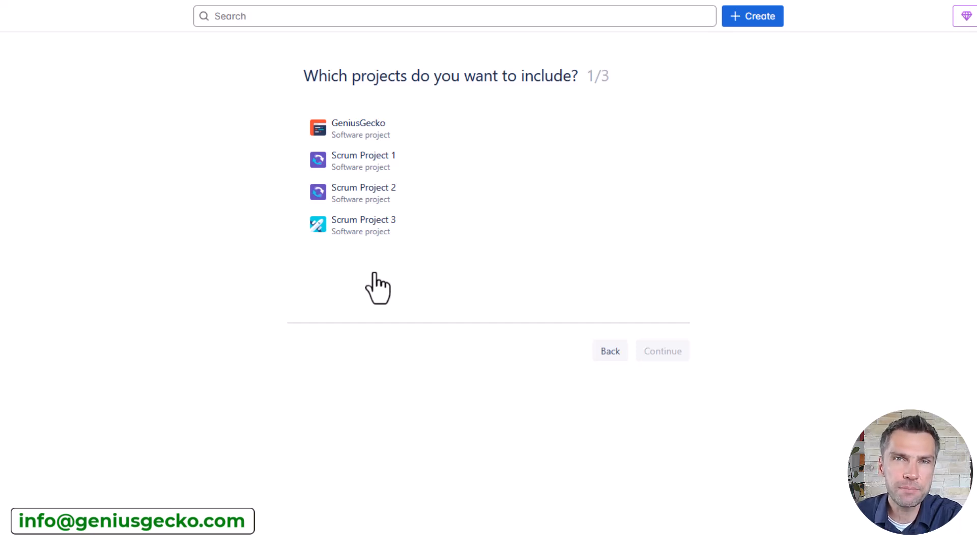
left_click(358, 148)
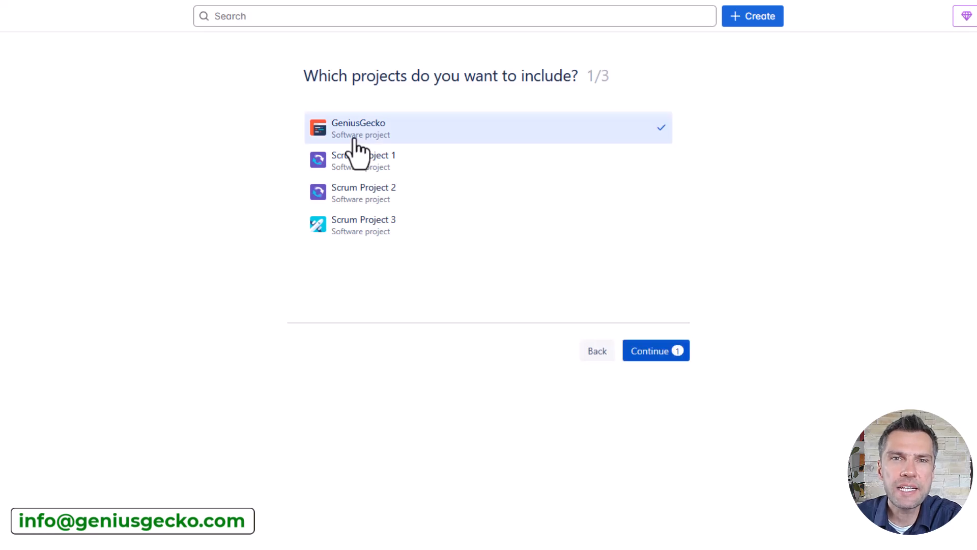
left_click(355, 159)
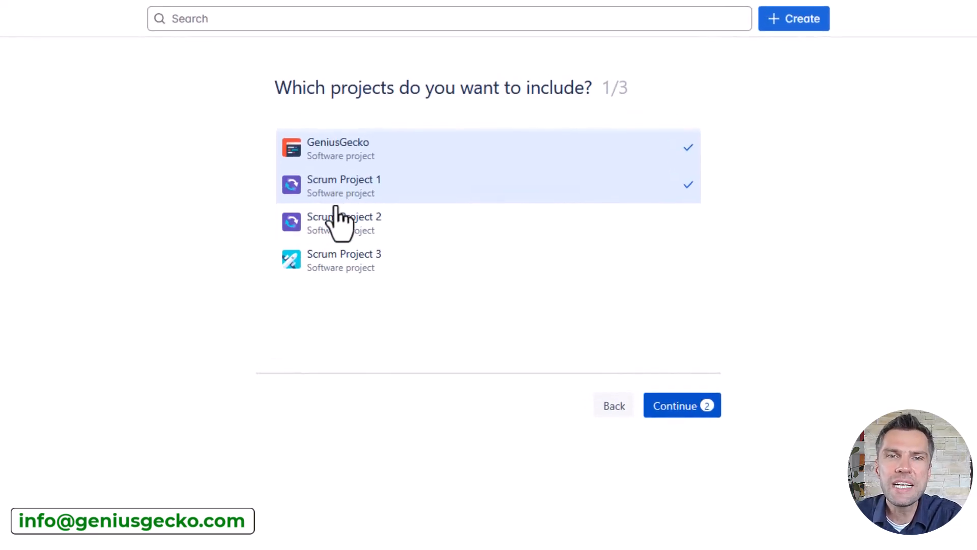
left_click(335, 217)
left_click(332, 186)
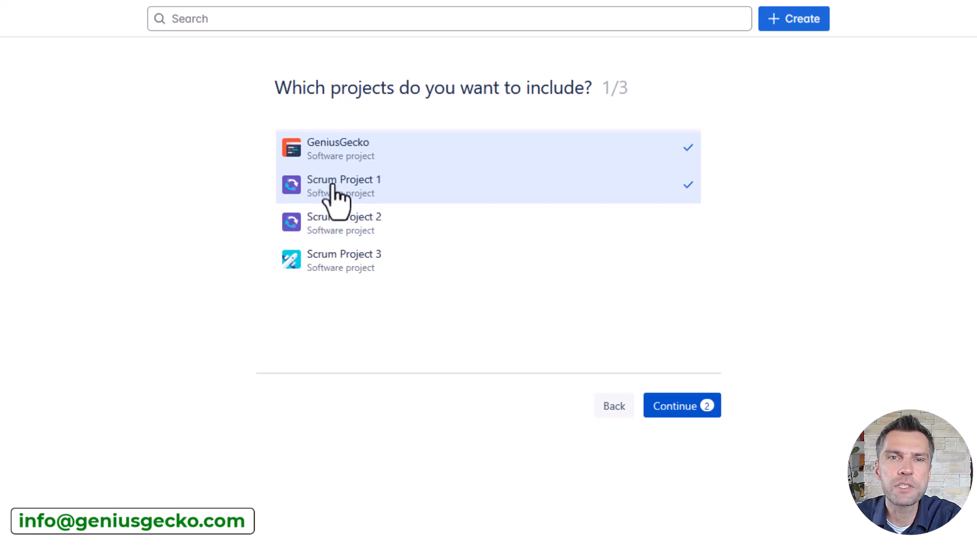
left_click(334, 185)
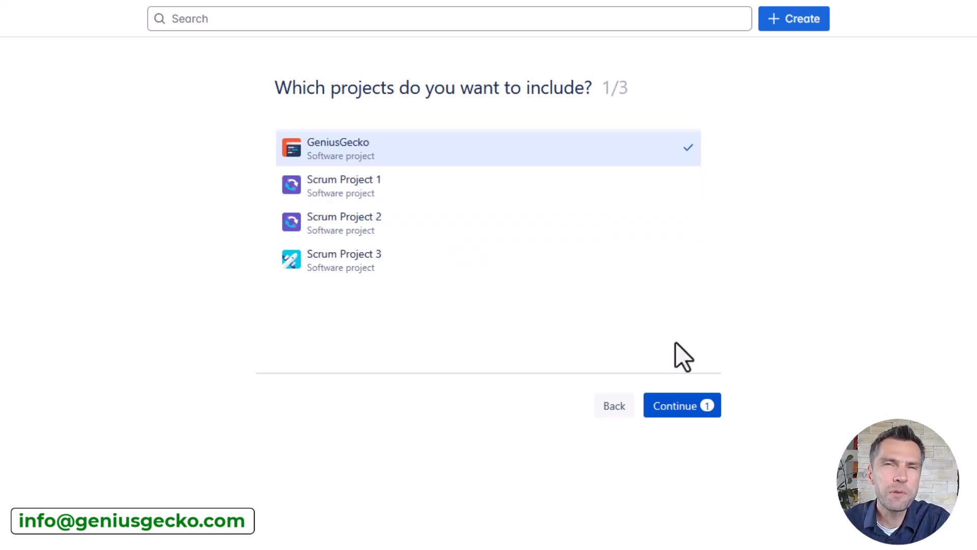
left_click(681, 408)
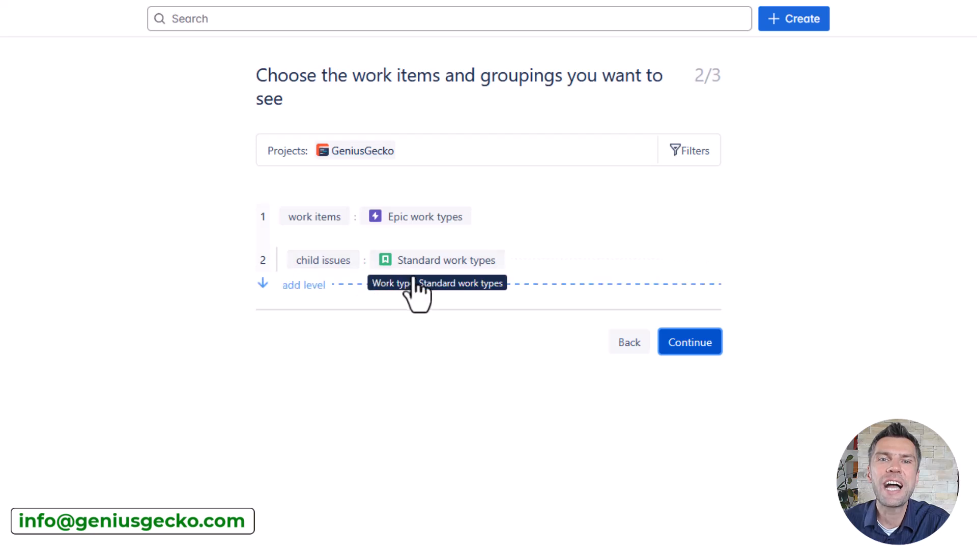
- Add a third hierarchy level of child issues limited to the Task work type, and continue to the naming stage
left_click(308, 286)
left_click(351, 307)
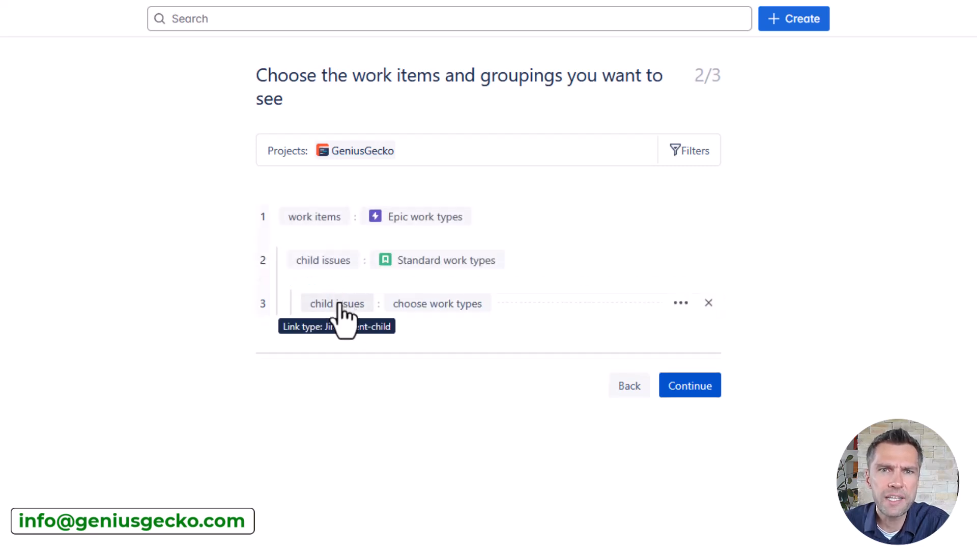
left_click(354, 308)
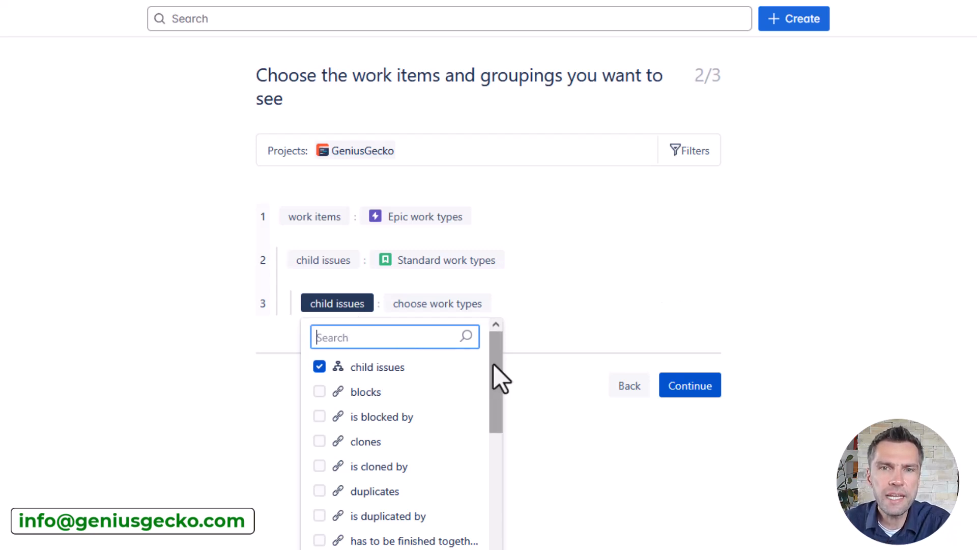
mouse_move(496, 366)
left_mouse_down()
mouse_move(497, 405)
mouse_move(492, 368)
left_mouse_up()
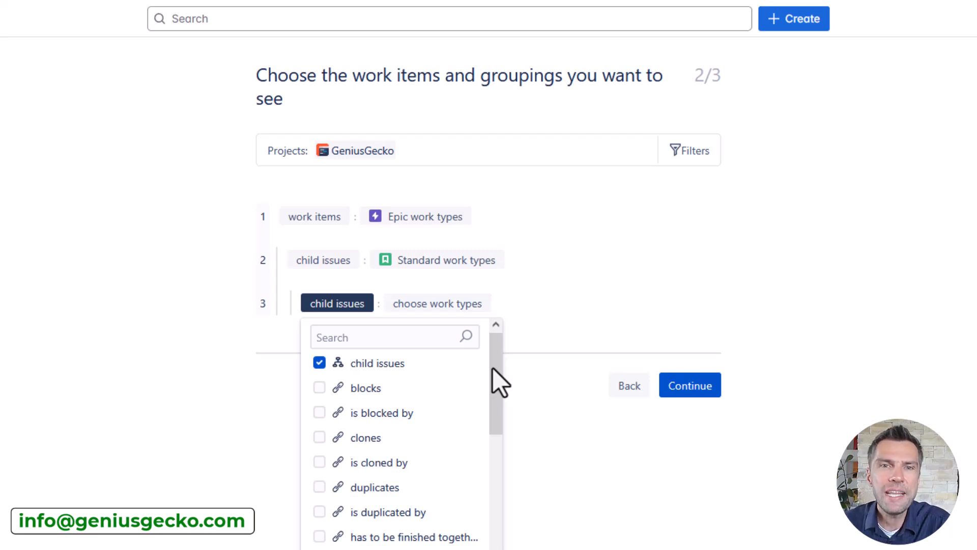
left_click(581, 406)
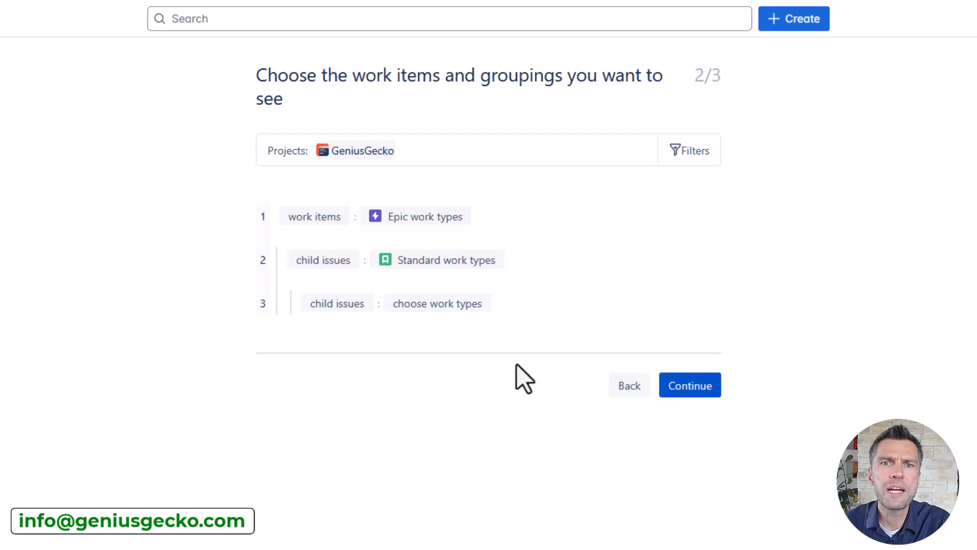
left_click(452, 305)
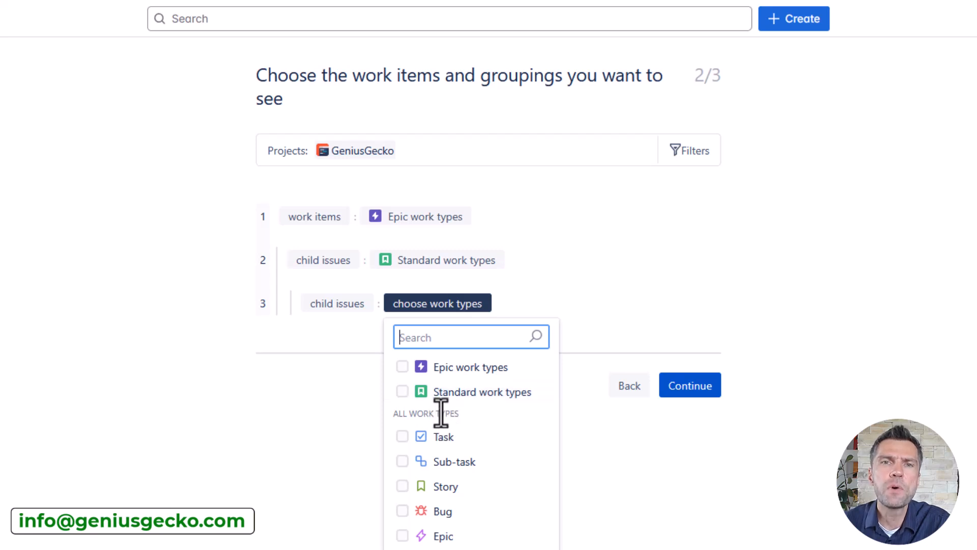
mouse_move(402, 291)
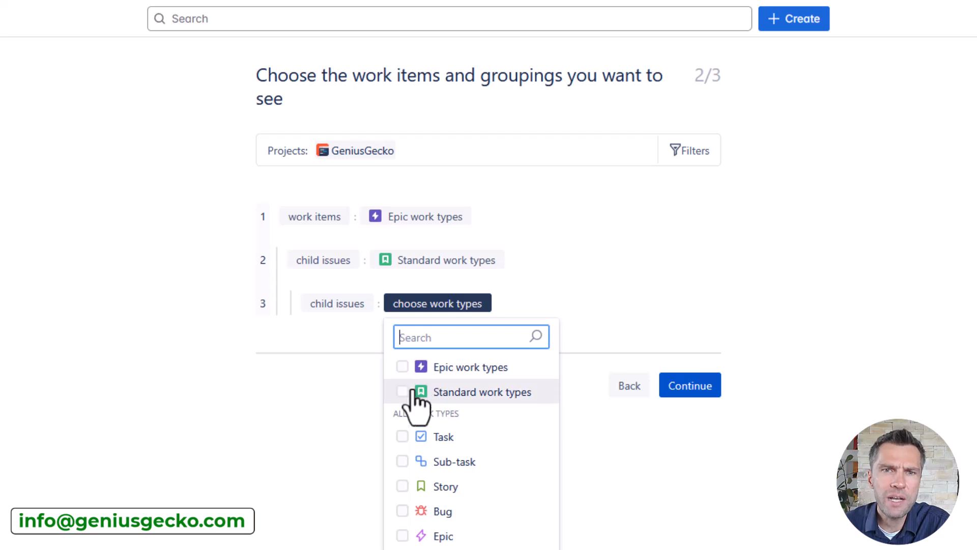
left_click(403, 436)
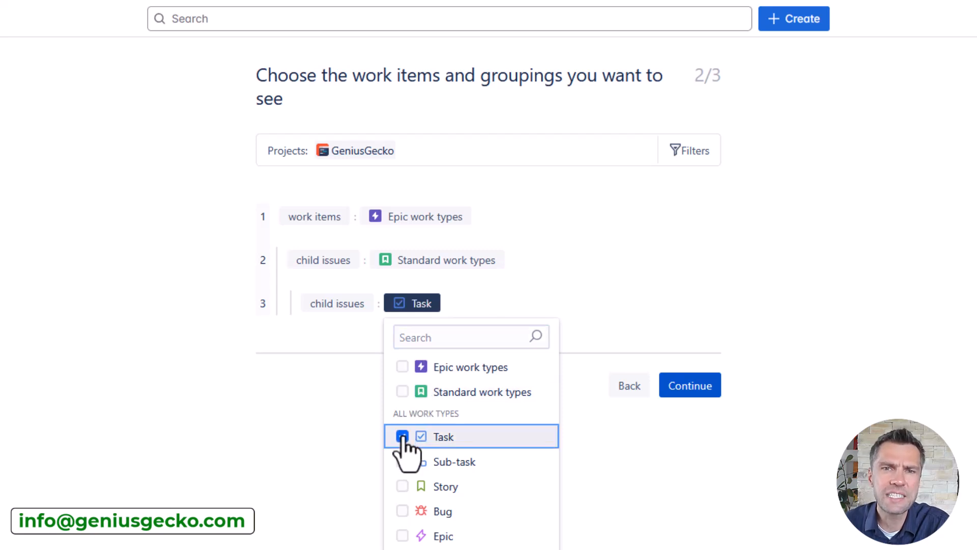
left_click(674, 390)
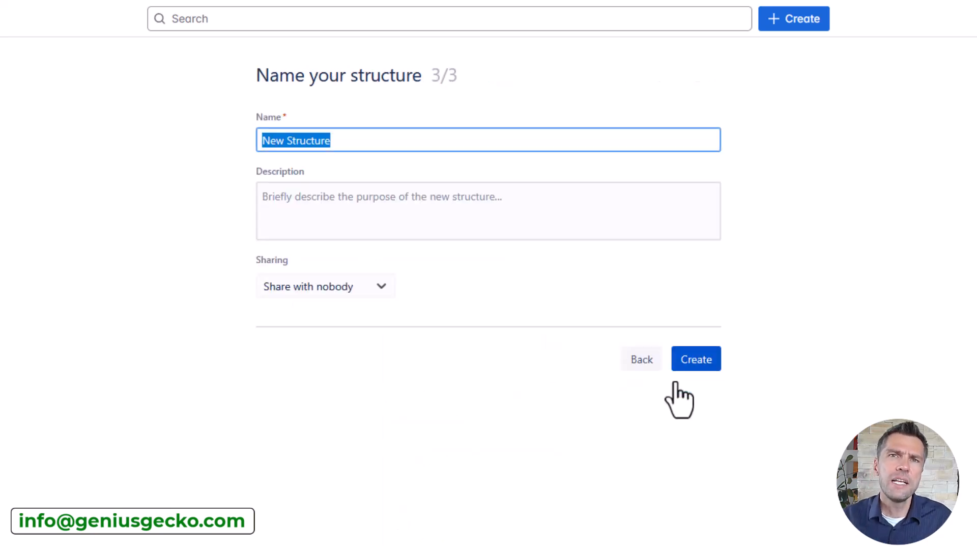
- Name the structure "GG Structure", share it with everyone, and create it
double_click(346, 141)
triple_click(346, 141)
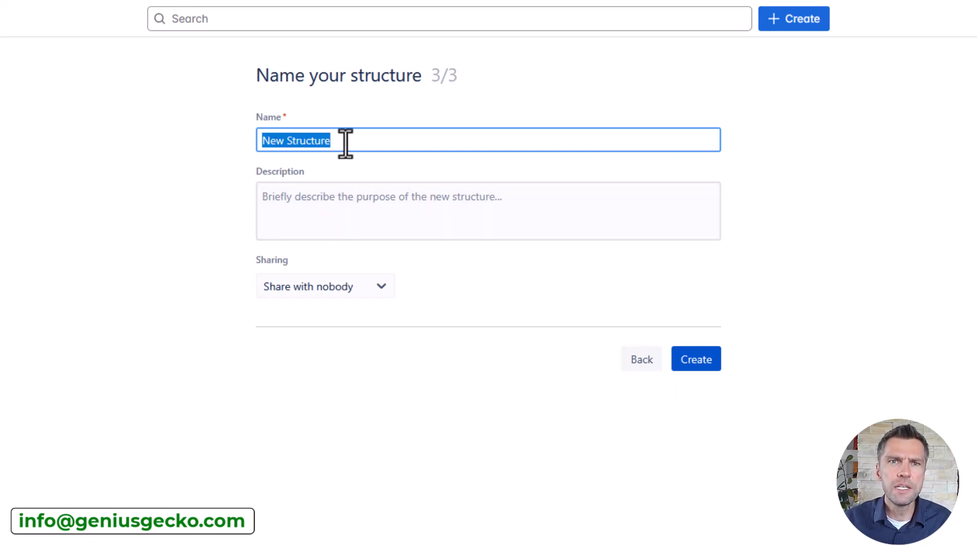
type("GG")
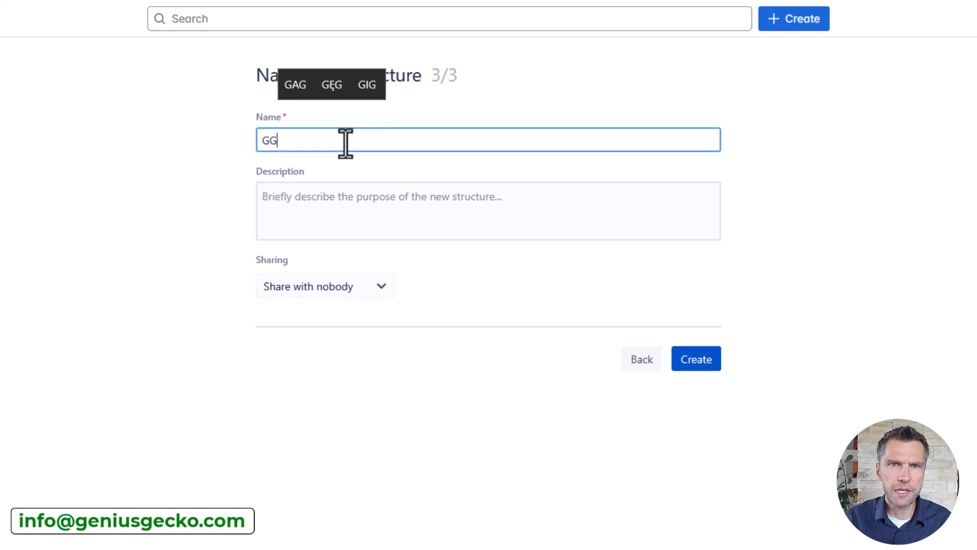
type(" Structure")
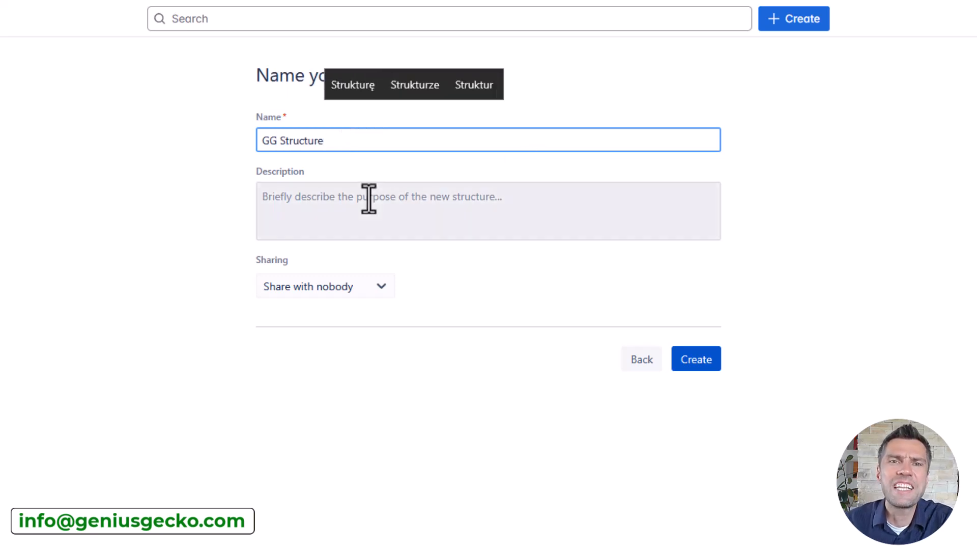
left_click(377, 288)
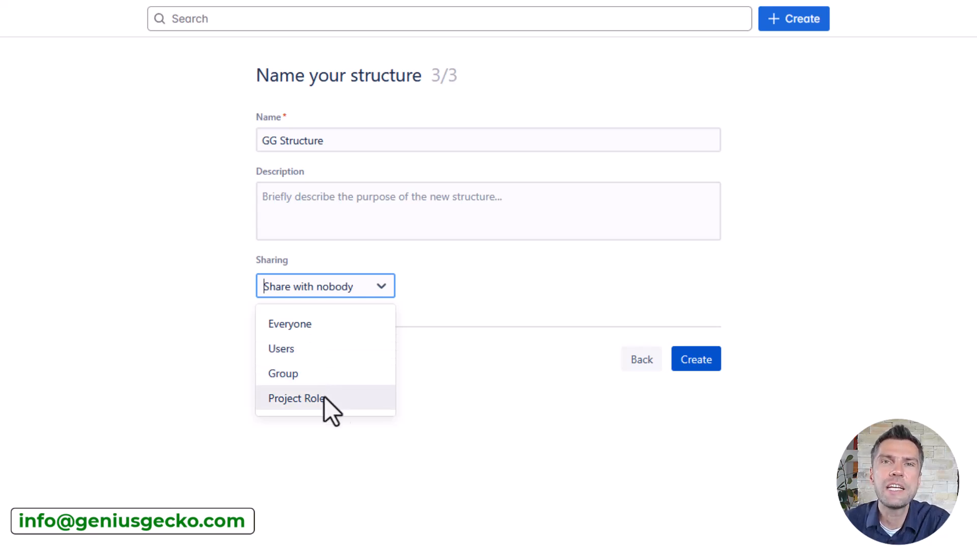
left_click(322, 326)
left_click(694, 361)
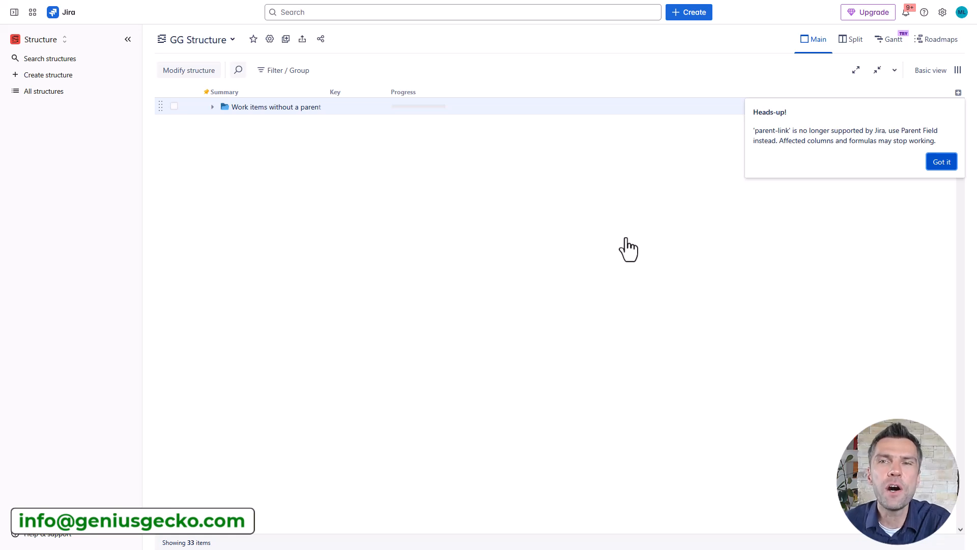
- Dismiss the parent-link notice, expand the folder of work items without a parent, and look through its items
left_click(930, 165)
left_click(213, 108)
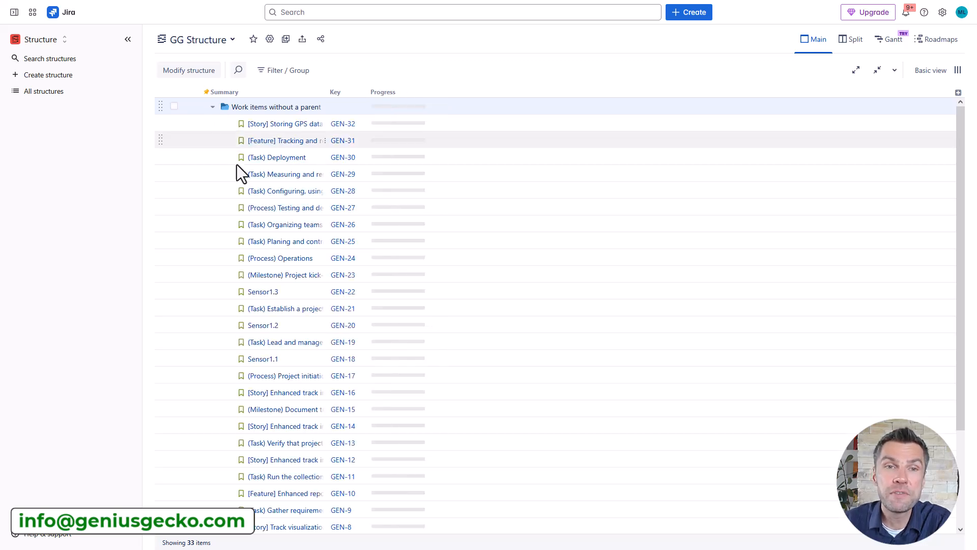
scroll(245, 188, "down", 3)
scroll(245, 188, "up", 3)
scroll(245, 188, "down", 3)
scroll(245, 188, "up", 3)
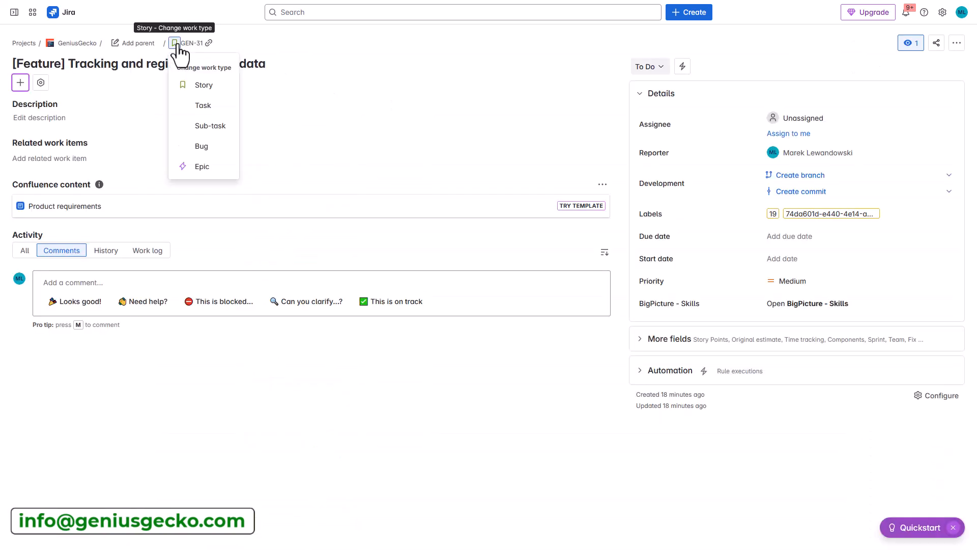
- Change the work type of GEN-31 to Epic and replace "Feature" with "Epic" in its title's bracketed prefix
left_click(196, 167)
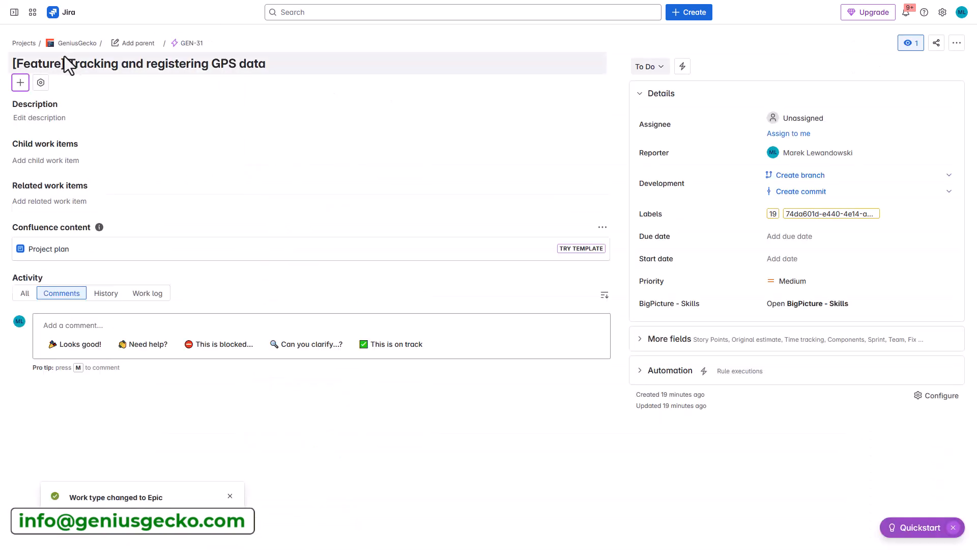
left_click(80, 65)
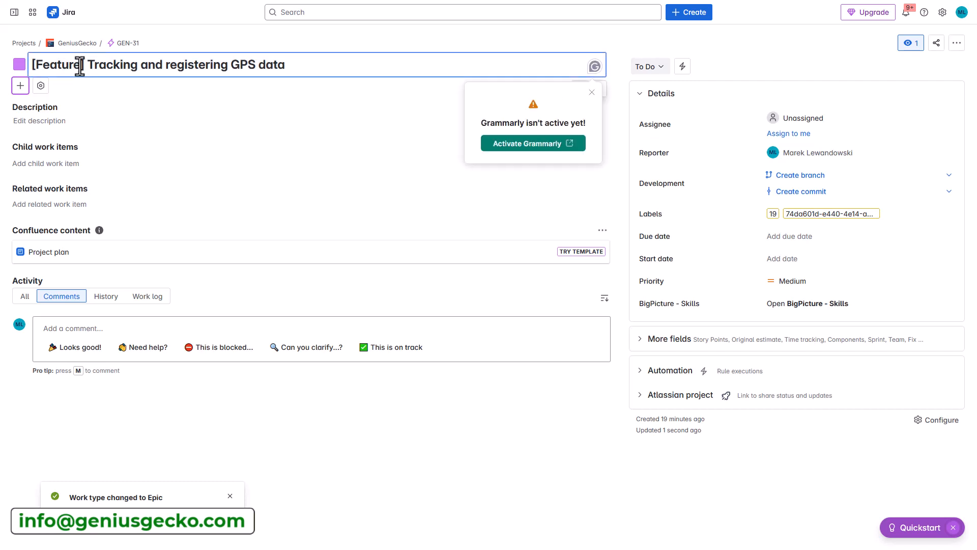
key("BackSpace")
key("BackSpace")
key("BackSpace")
key("BackSpace")
key("BackSpace")
key("BackSpace")
key("BackSpace")
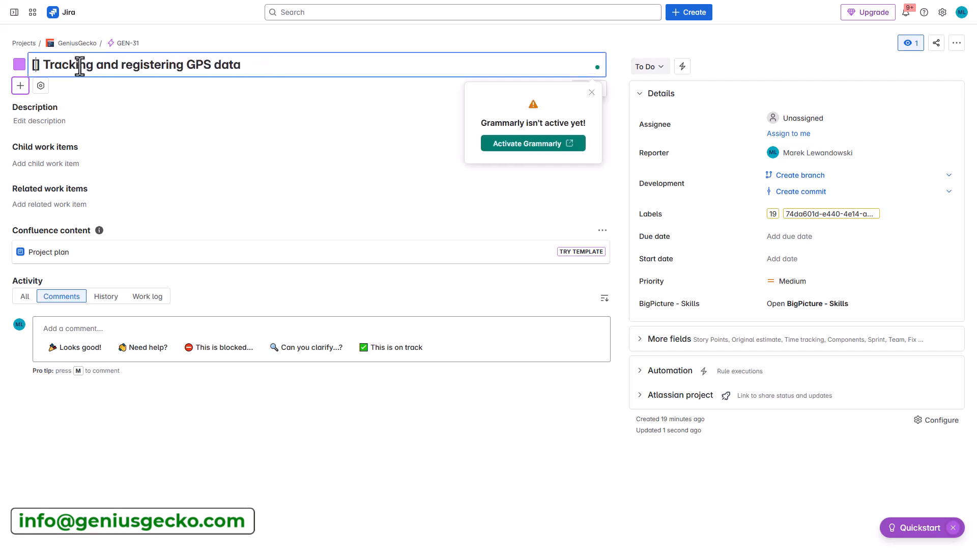
type("Epic")
key("Return")
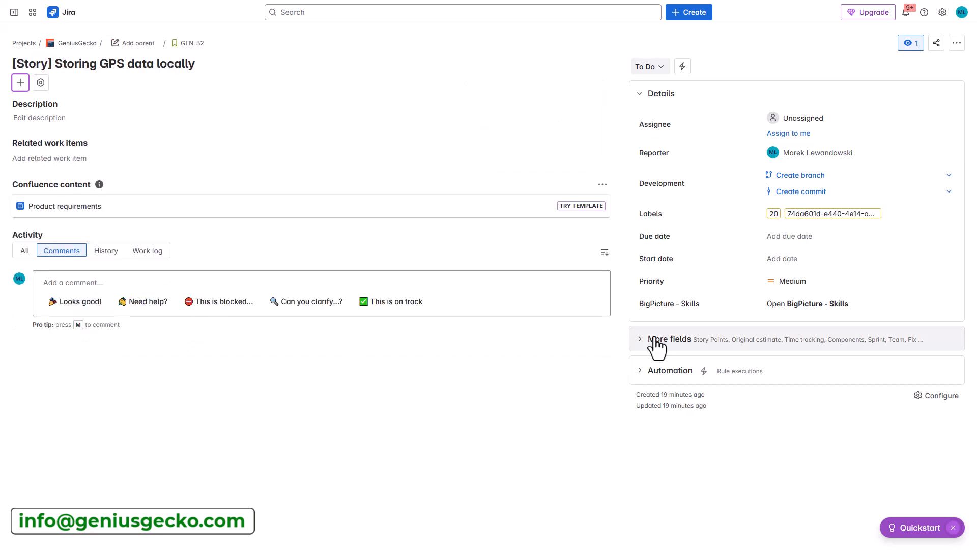
- Set the parent of the story "Storing GPS data locally" to the GEN-31 epic
left_click(656, 340)
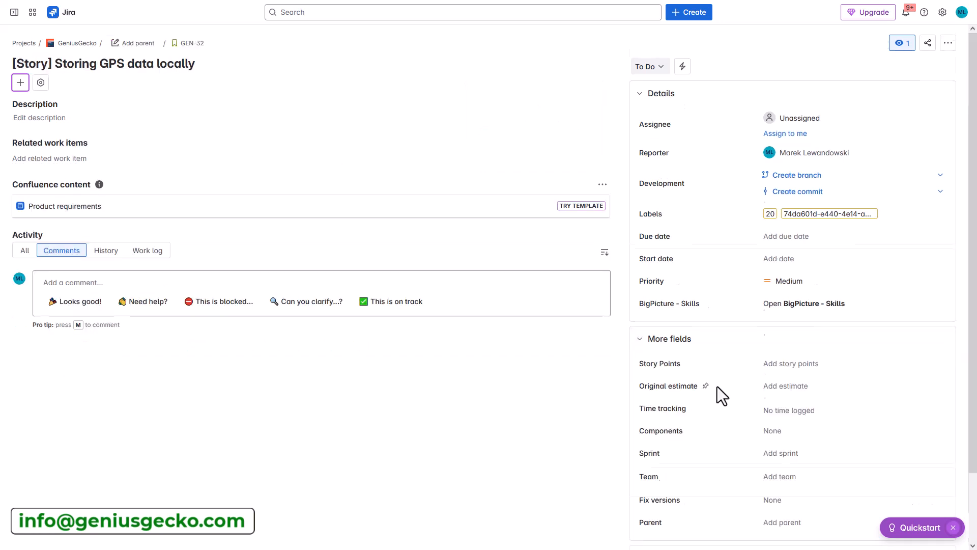
scroll(717, 386, "down", 3)
left_click(792, 450)
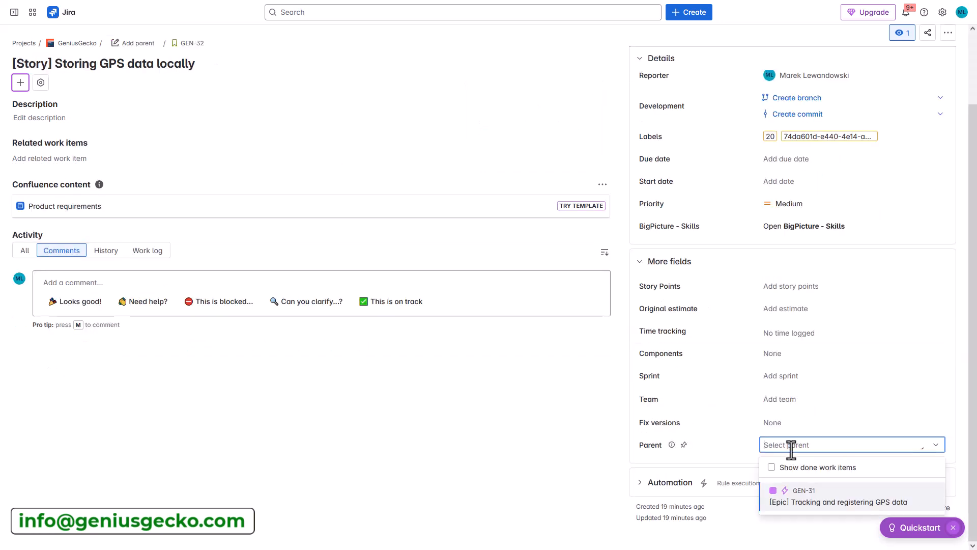
left_click(789, 487)
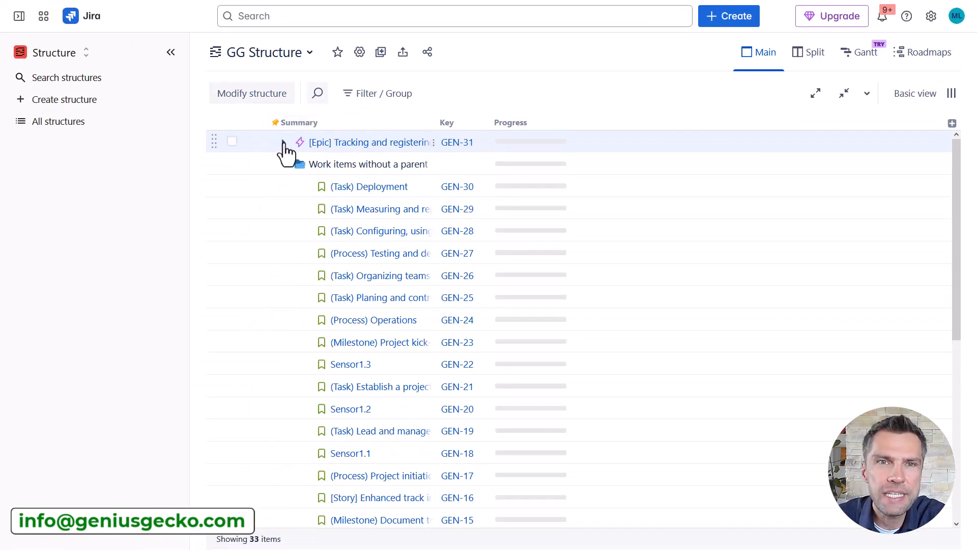
- Expand the GPS tracking epic in GG Structure to check its children, and view the list of other Tempo apps
left_click(284, 143)
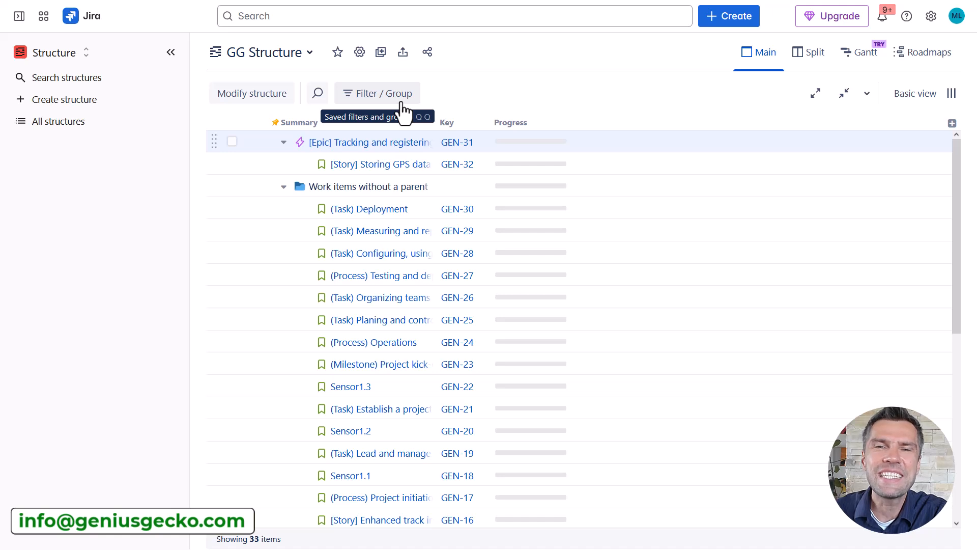
left_click(90, 56)
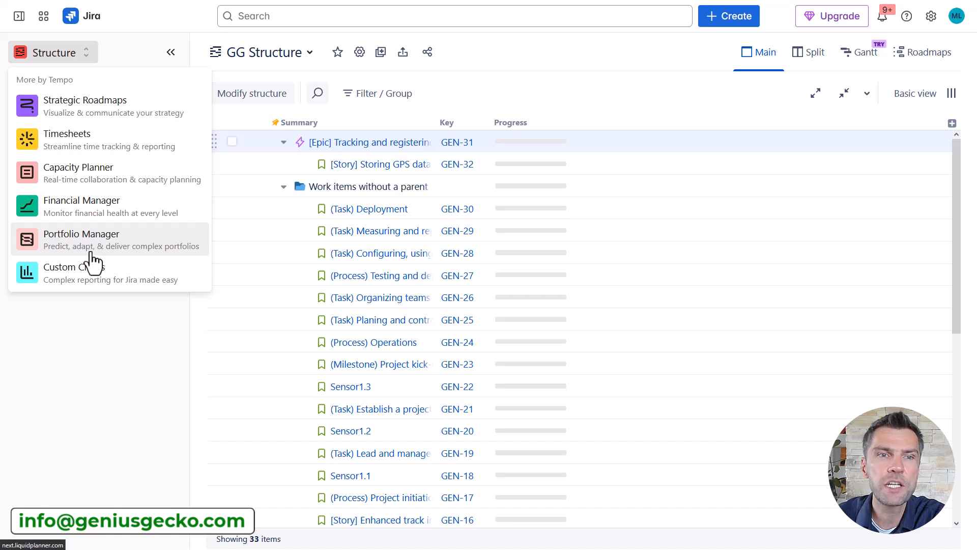
left_click(84, 304)
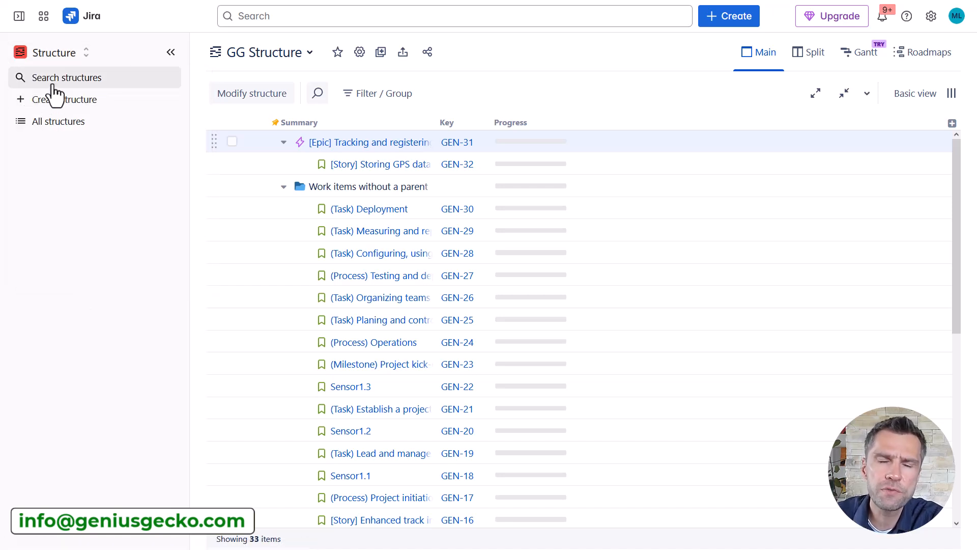
- View the structure search and the list of all structures, and reopen GG Structure from that list
left_click(53, 85)
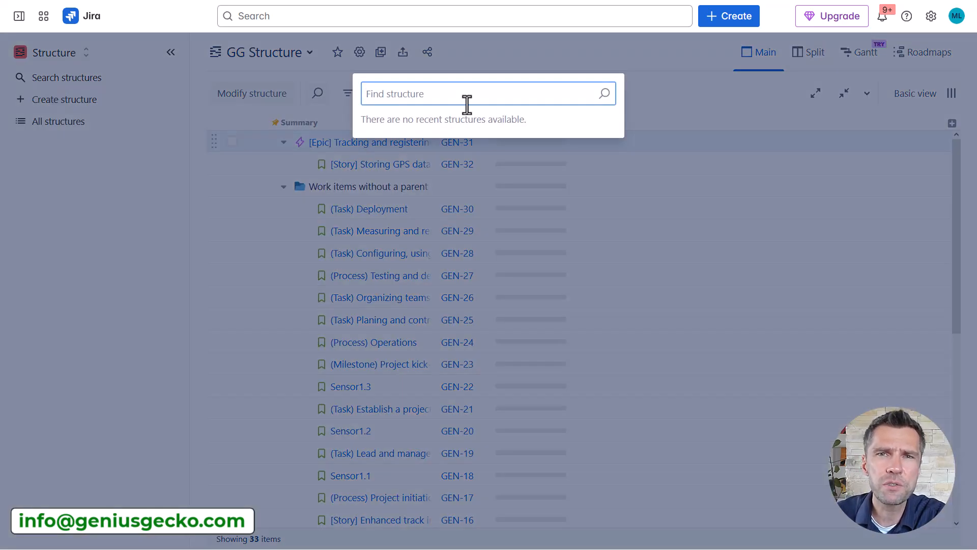
left_click(42, 100)
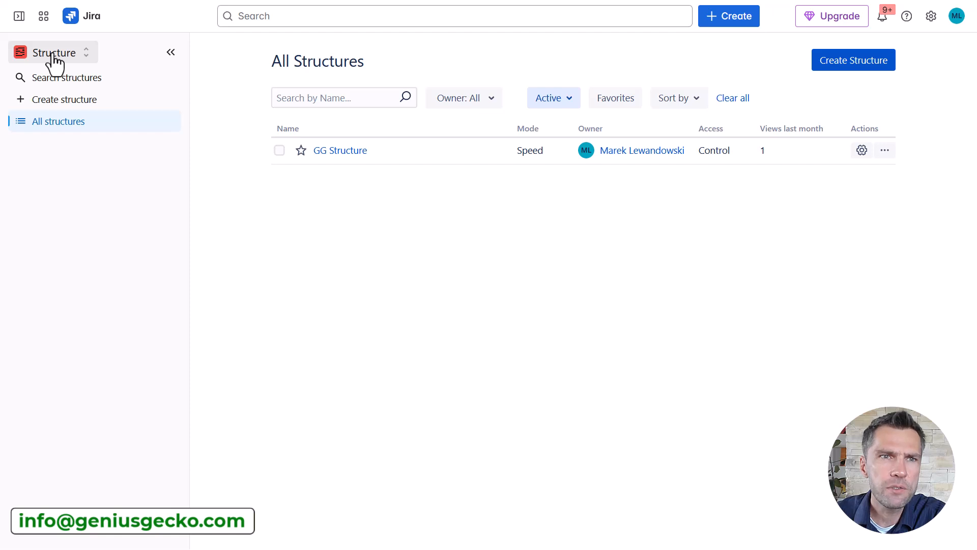
left_click(340, 155)
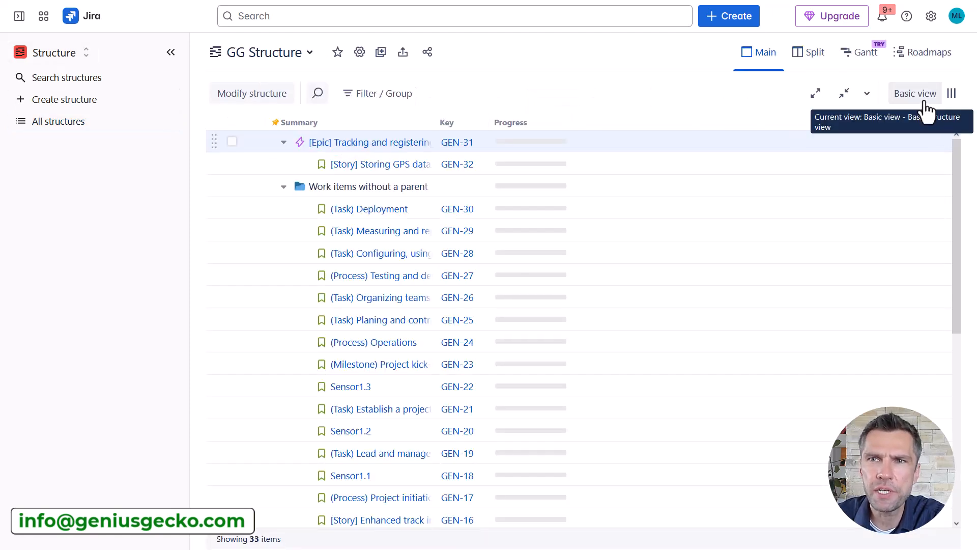
- Review the filters available when modifying the structure, including issue types, addable fields and the JQL query option, without applying changes
left_click(264, 102)
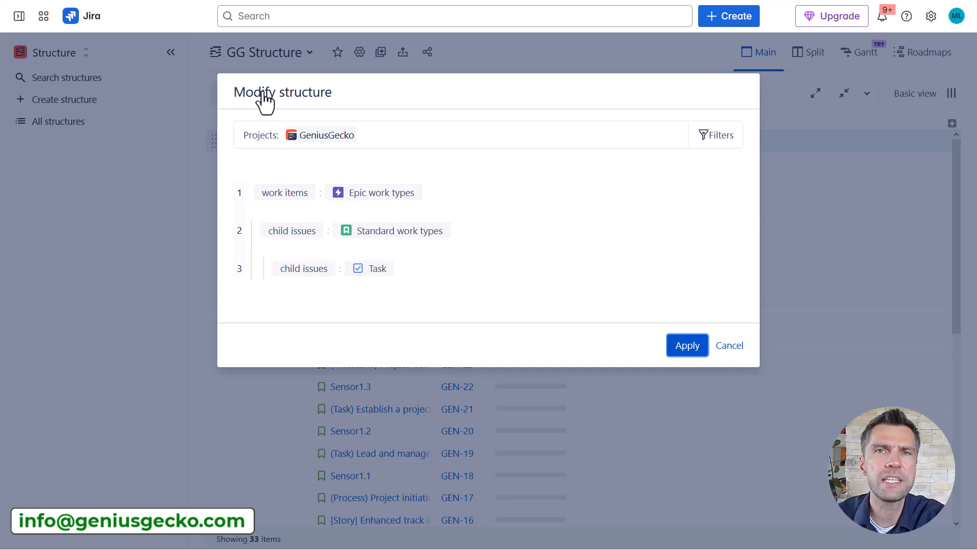
left_click(718, 136)
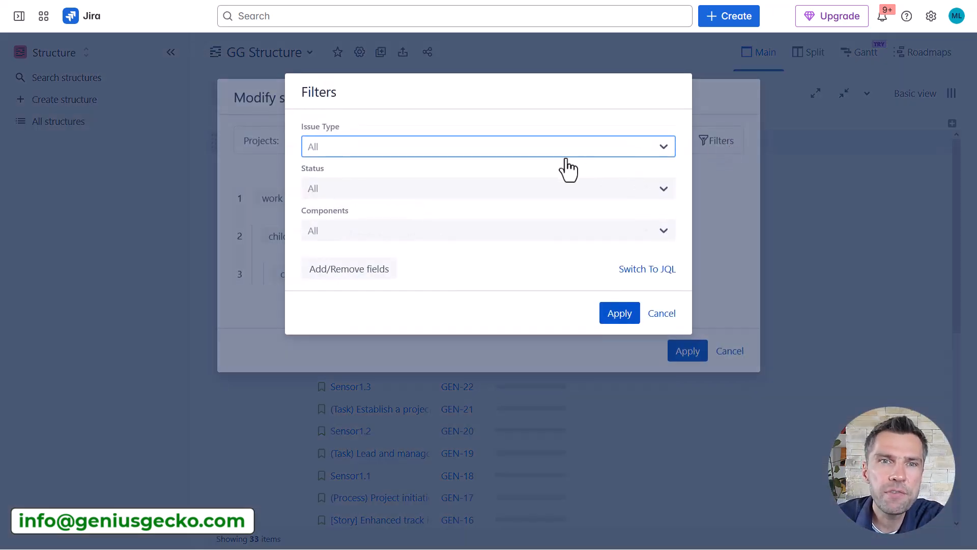
left_click(664, 146)
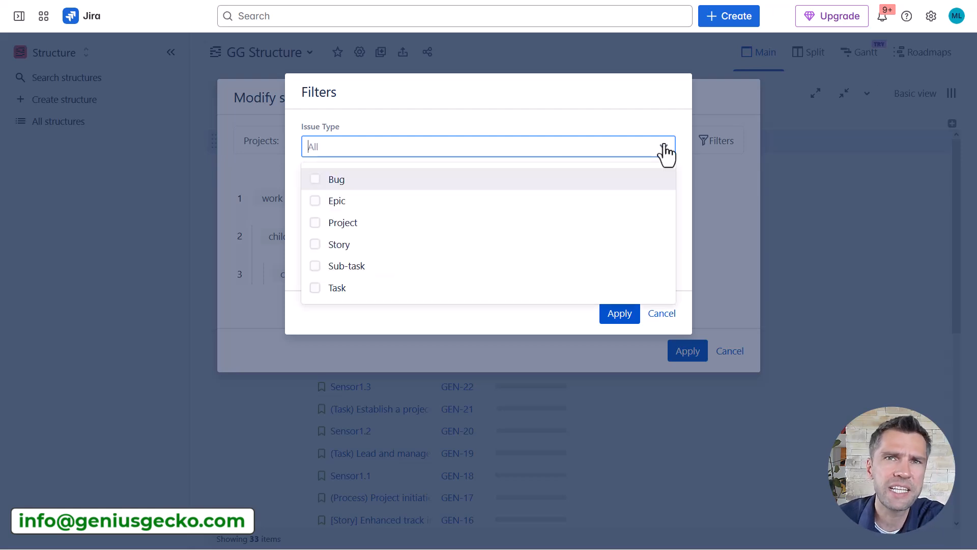
left_click(547, 117)
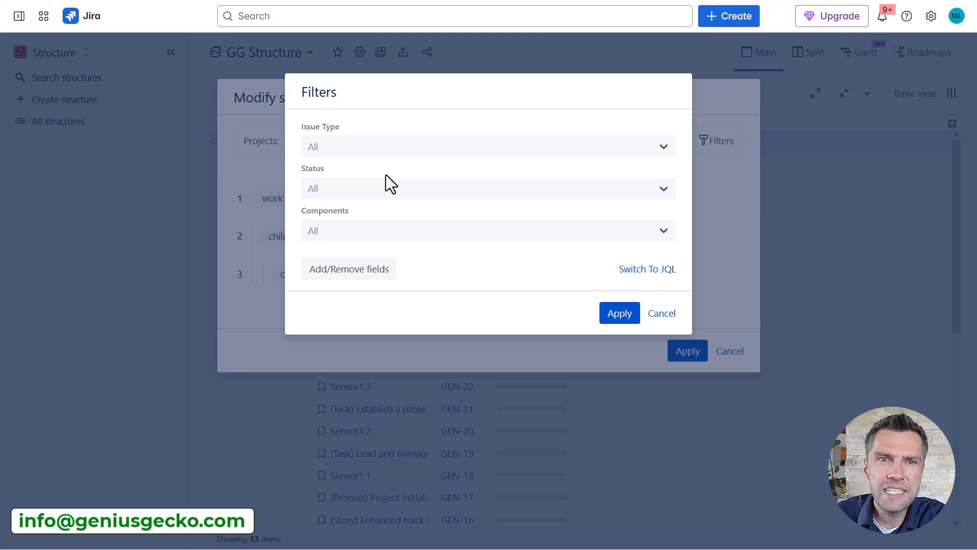
left_click(361, 274)
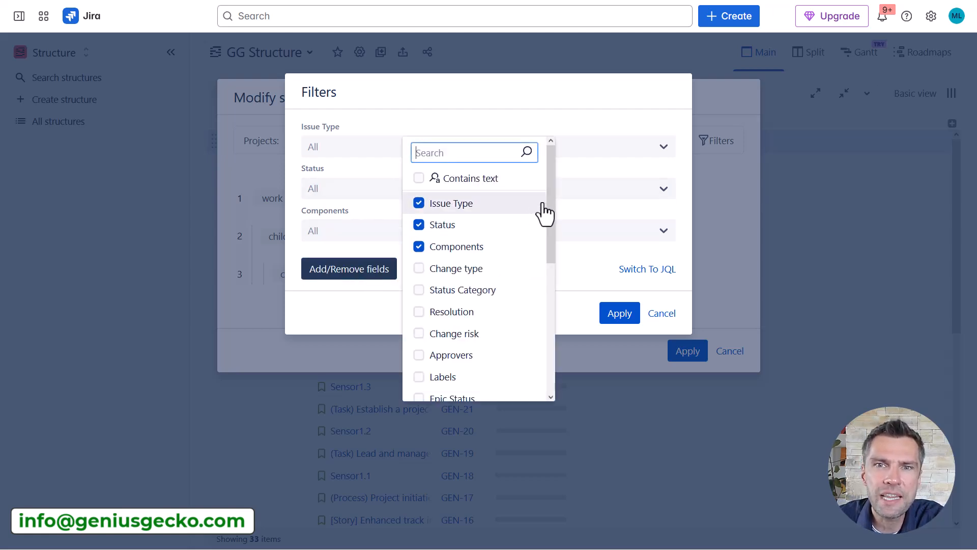
left_click_drag(548, 203, 544, 264)
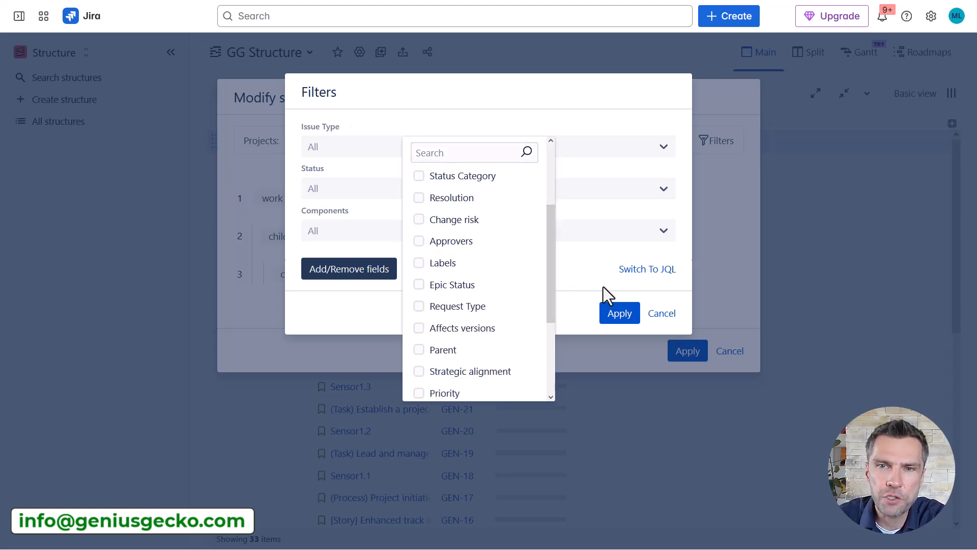
left_click(644, 270)
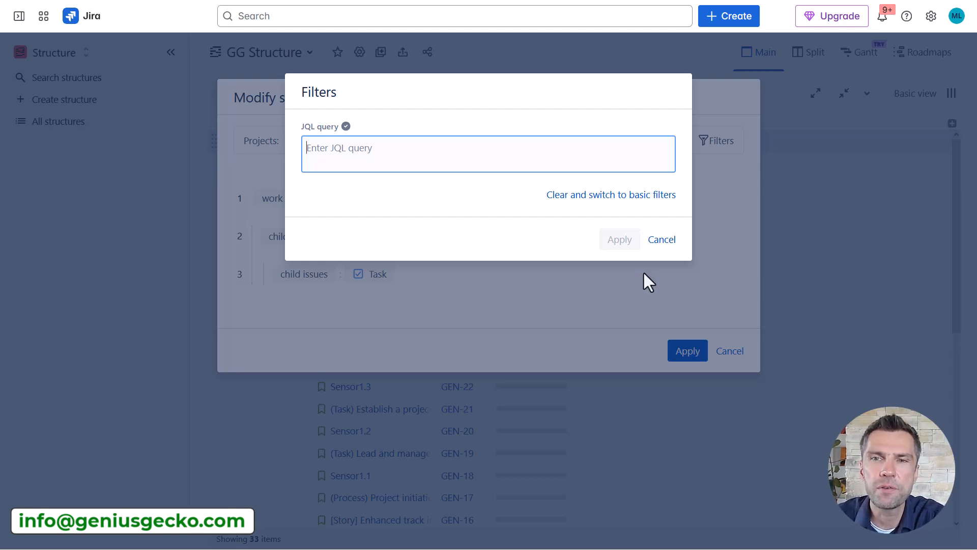
left_click(660, 241)
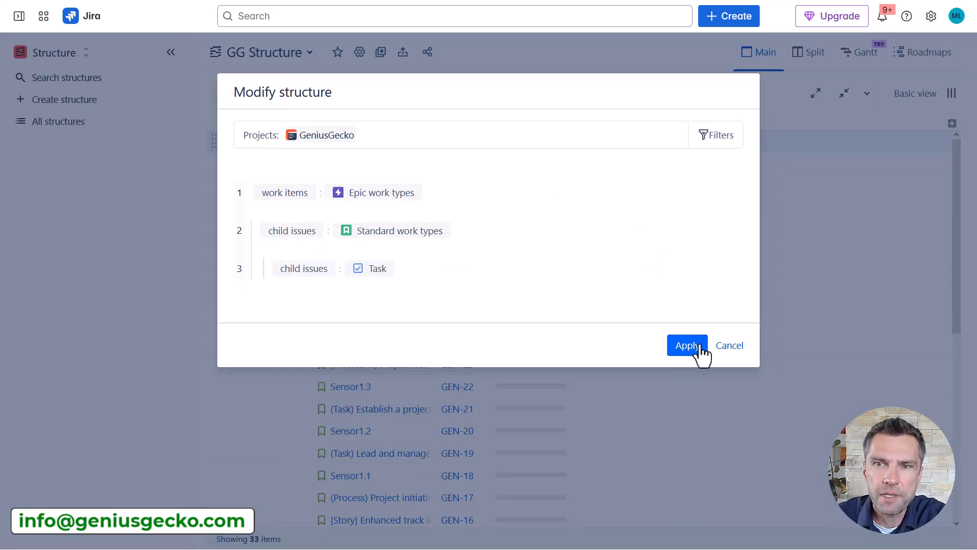
left_click(728, 348)
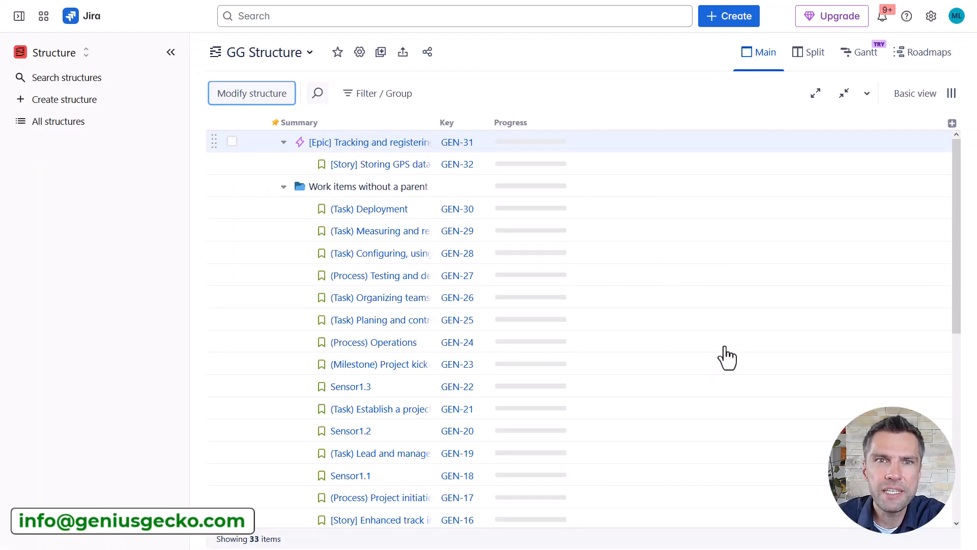
- Search the structure by text for "operations" and expand the folder of work items without a parent
left_click(316, 97)
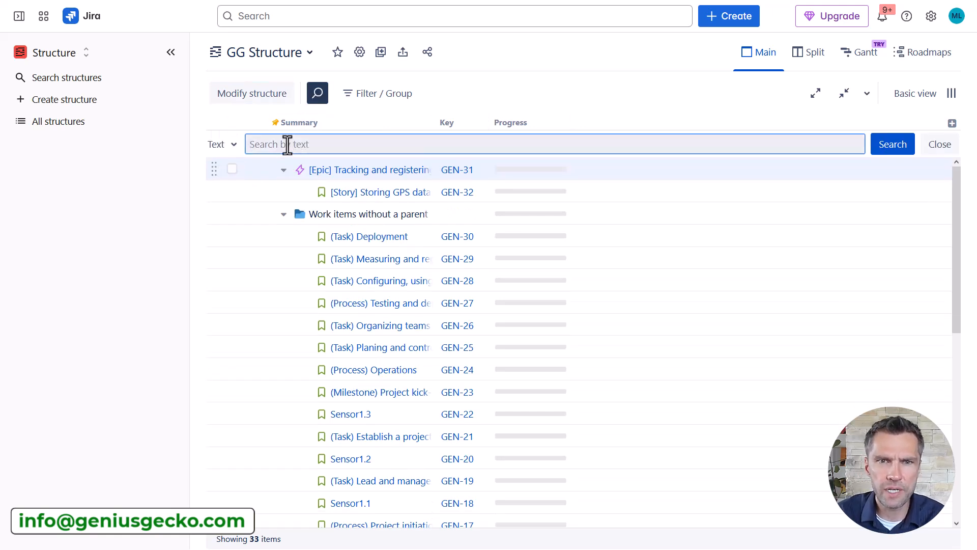
type("operatio")
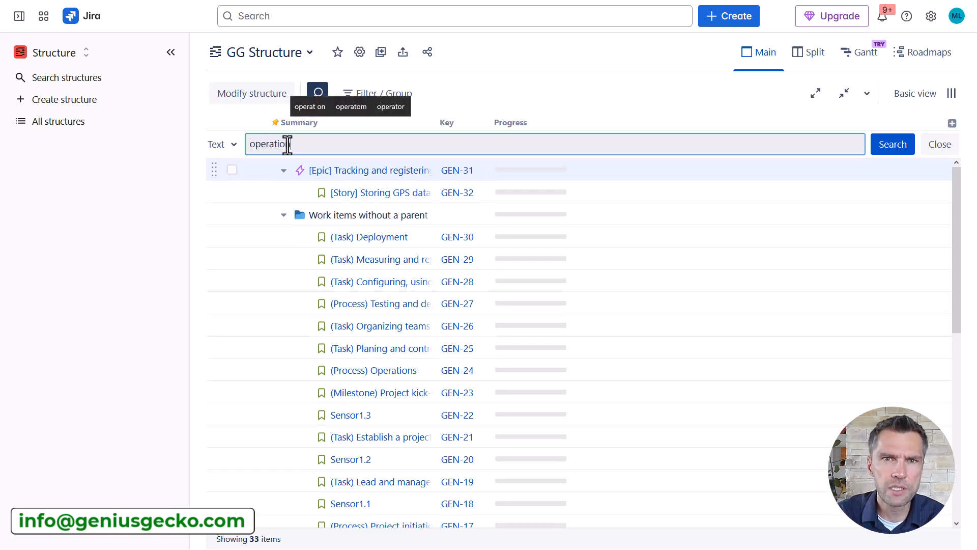
key("Return")
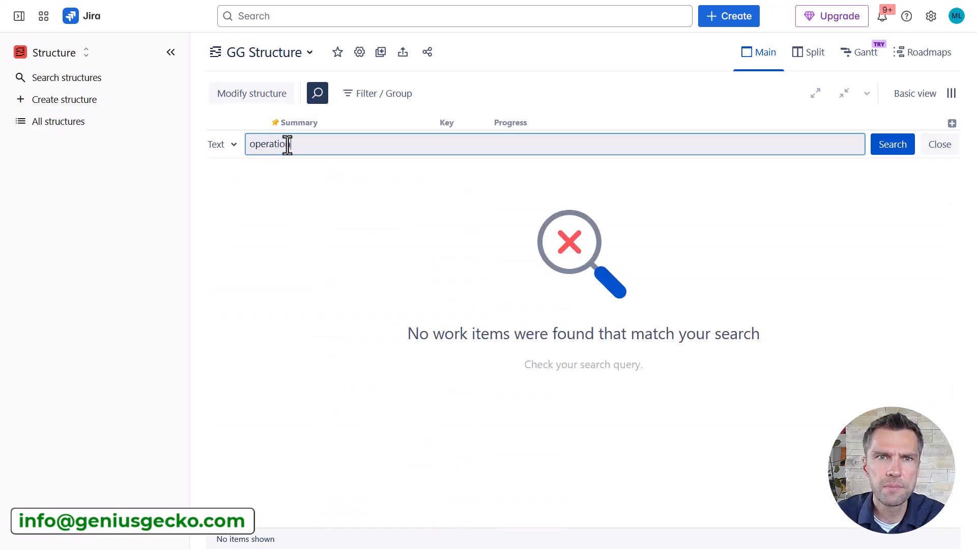
type("ns")
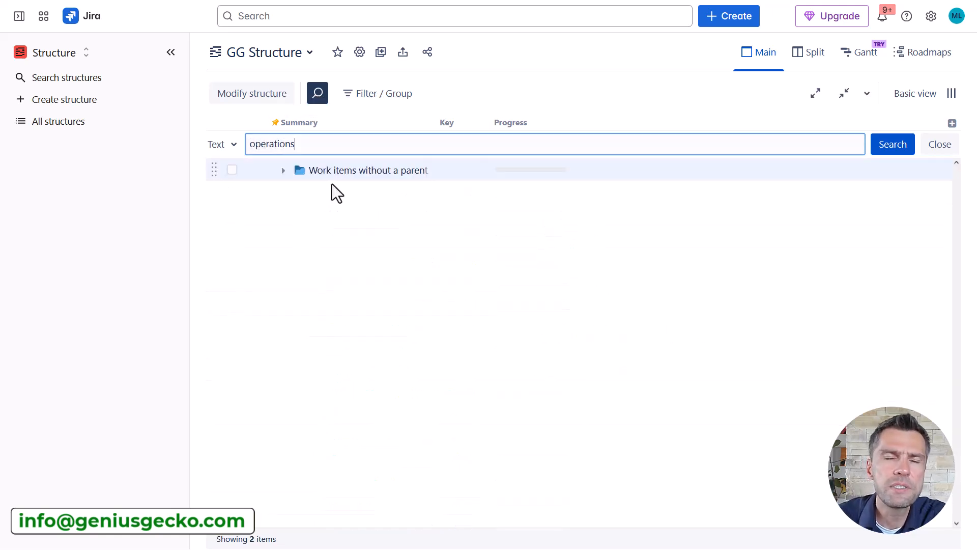
left_click(283, 171)
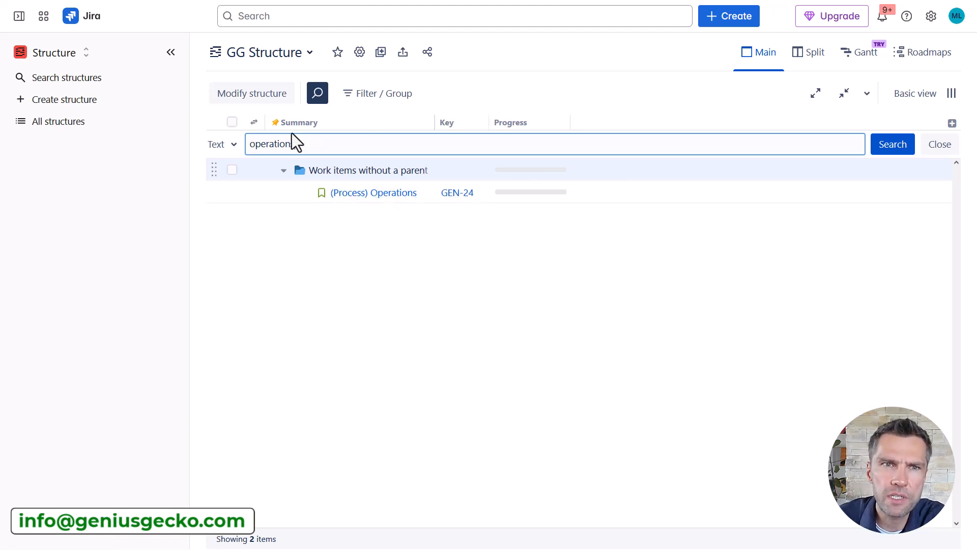
- Switch the structure search to JQL and run the query "issuetype = Epic"
left_click(233, 147)
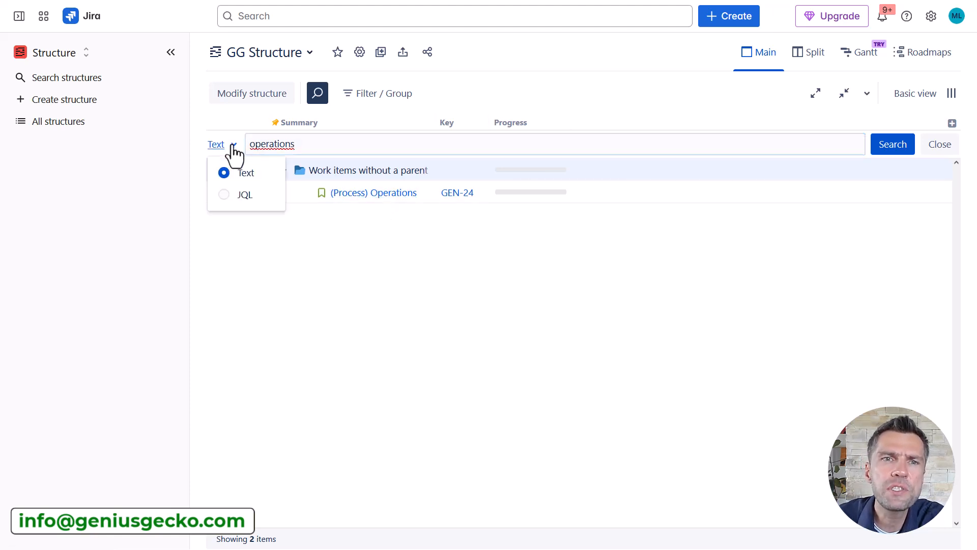
left_click(229, 196)
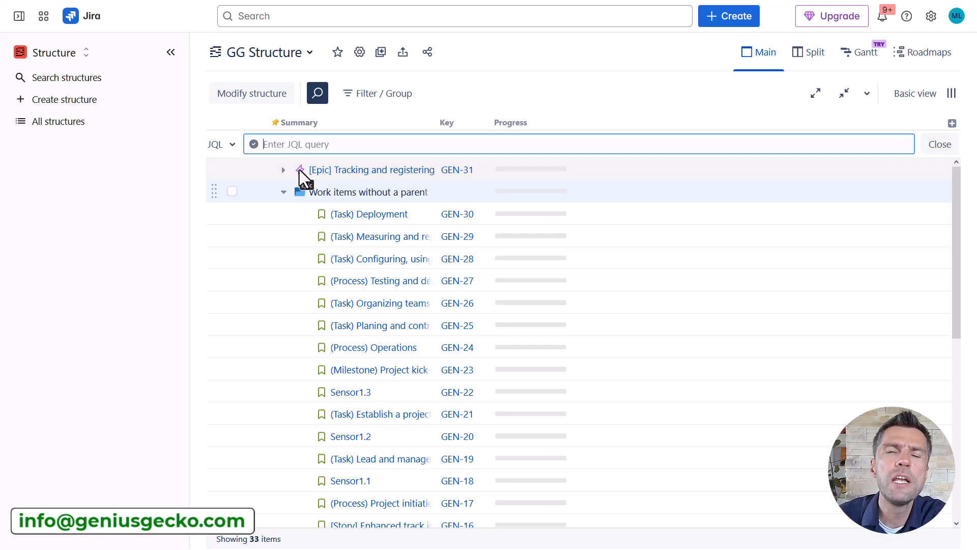
type("issuetyp")
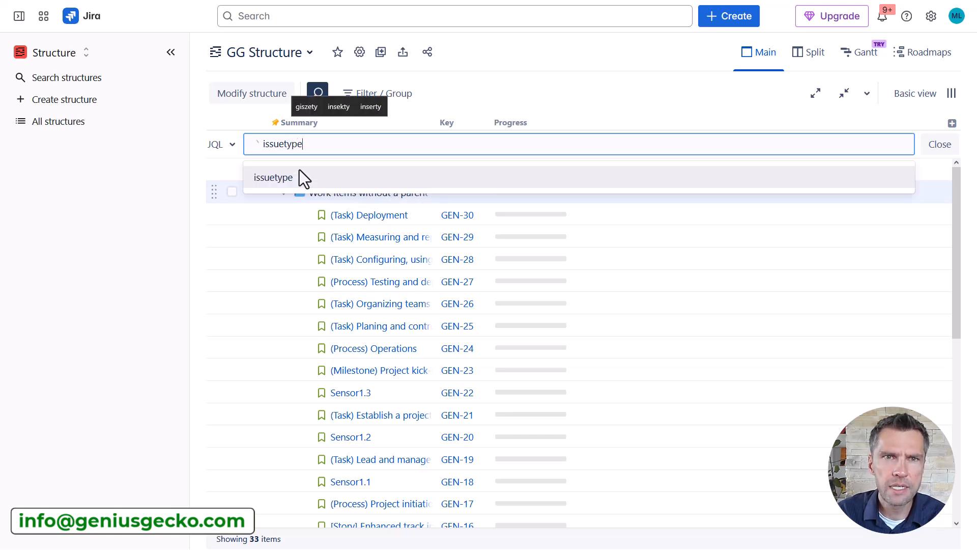
type("e")
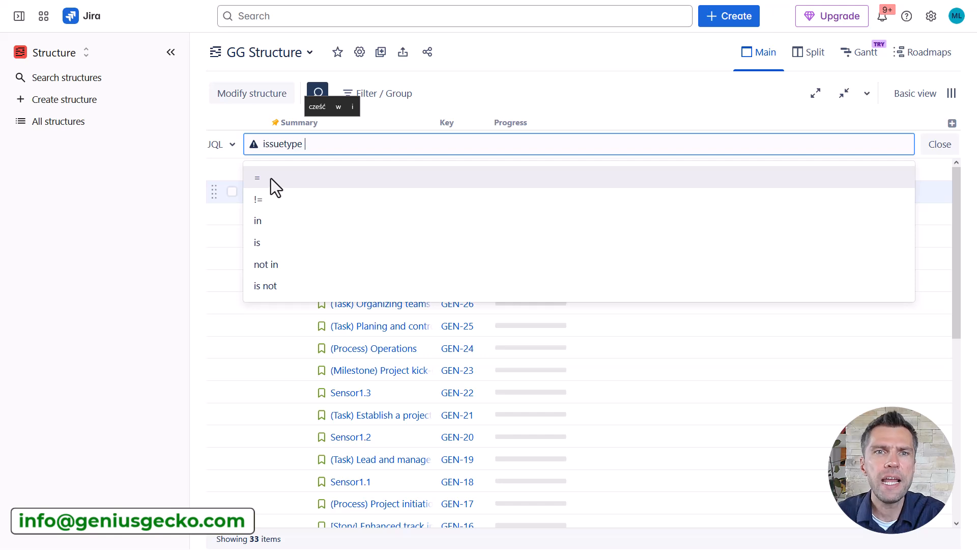
left_click(271, 179)
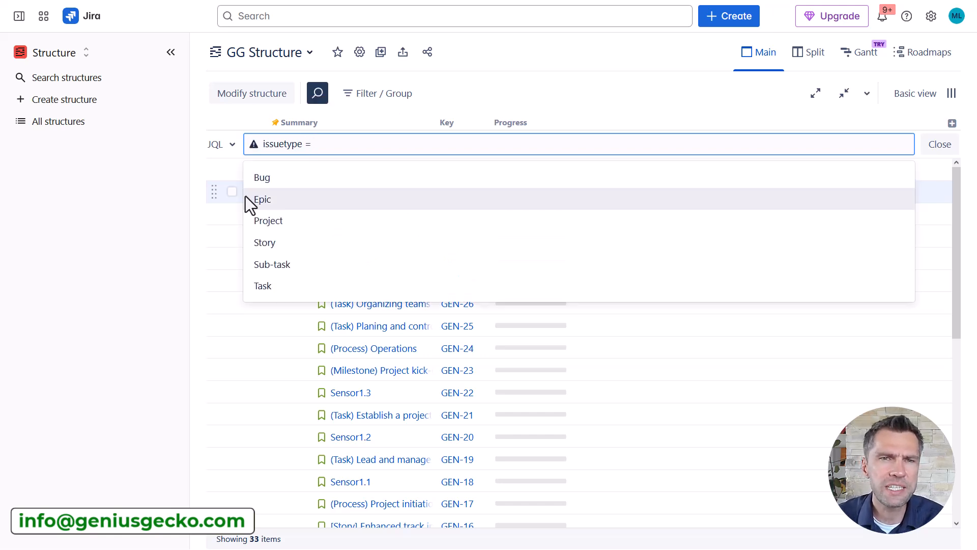
left_click(304, 200)
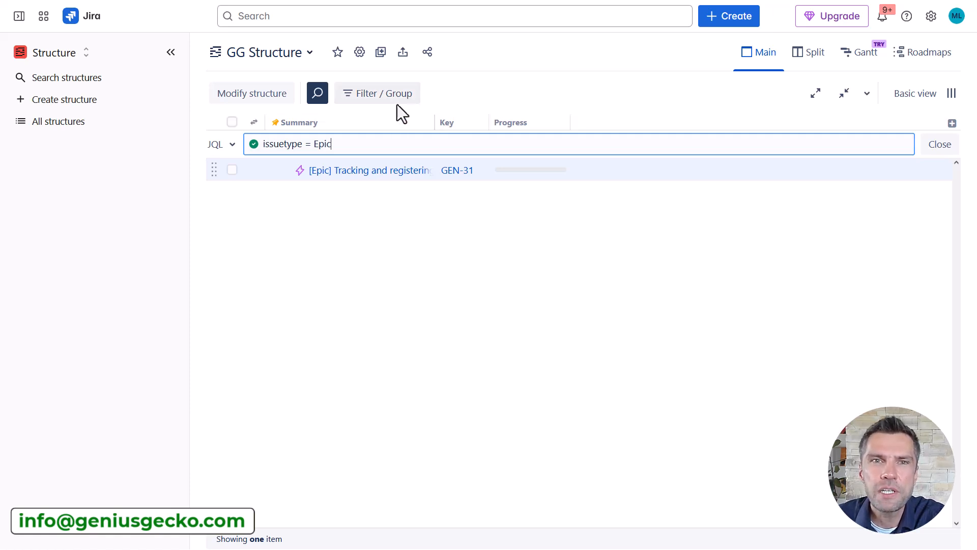
- Close the structure search and view the saved filters and groups without applying any
left_click(384, 101)
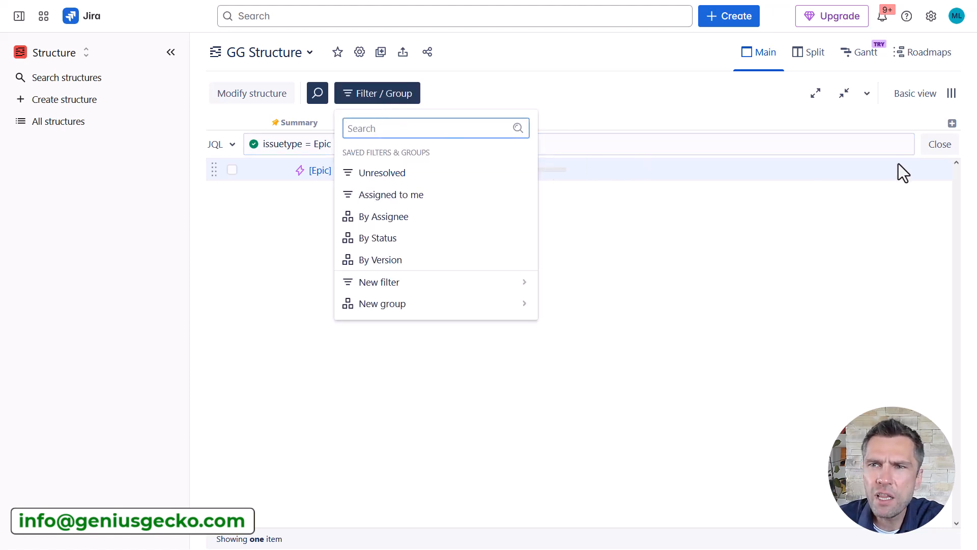
left_click(939, 145)
left_click(600, 89)
left_click(398, 93)
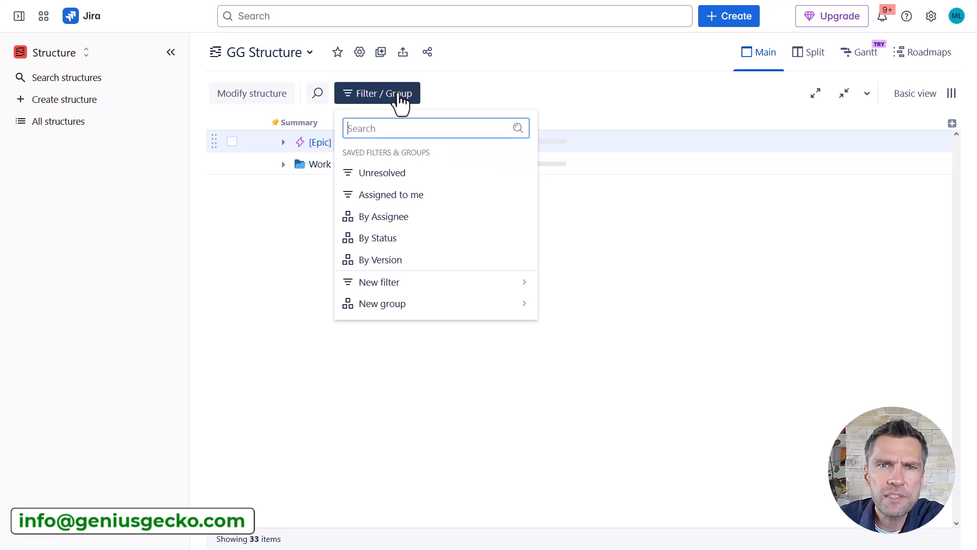
key("Escape")
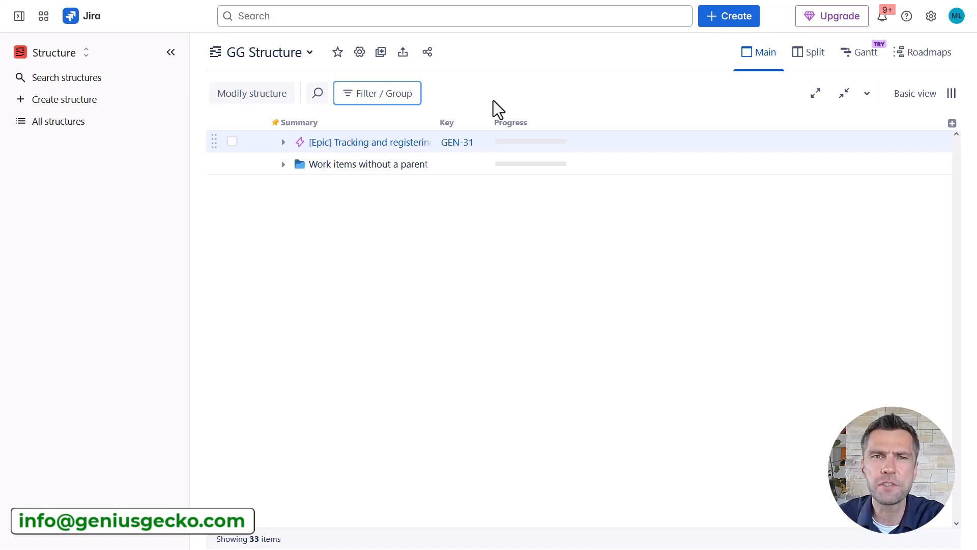
- Expand the GEN-31 epic and the folder of work items without a parent, and show the structure in the Entry view
left_click(283, 143)
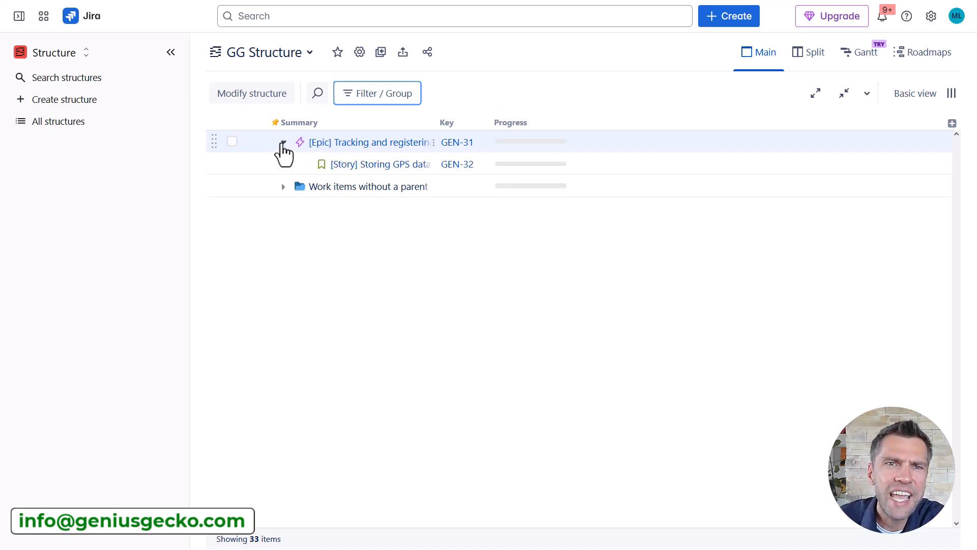
left_click(283, 187)
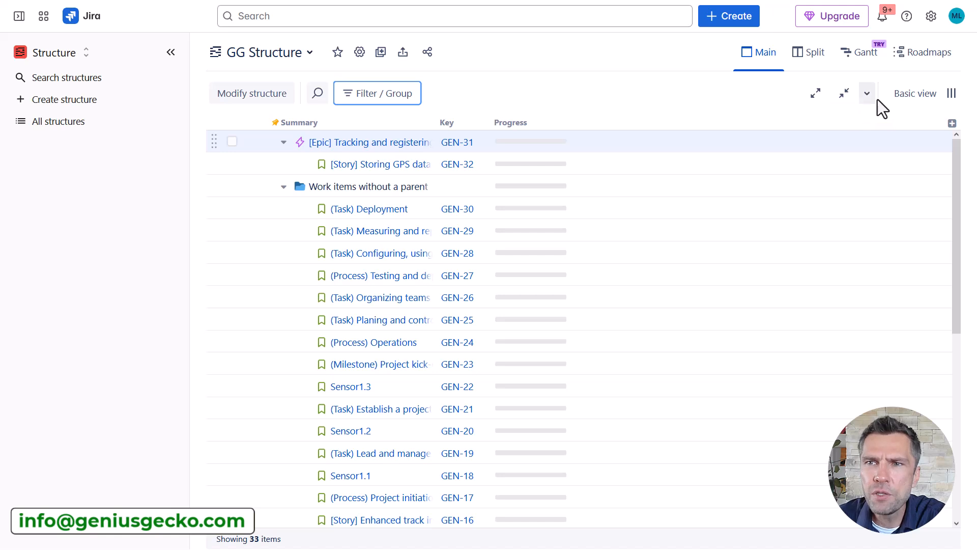
left_click(922, 102)
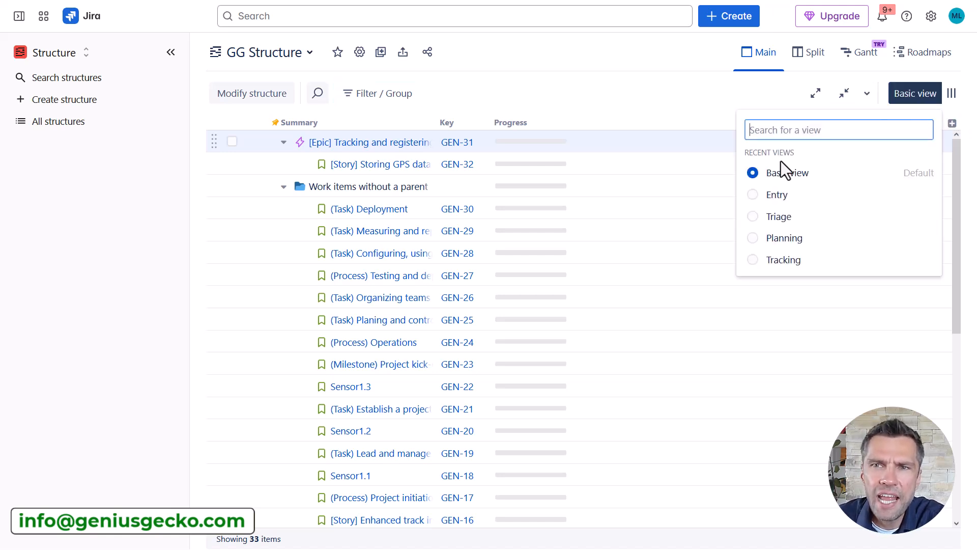
left_click(774, 196)
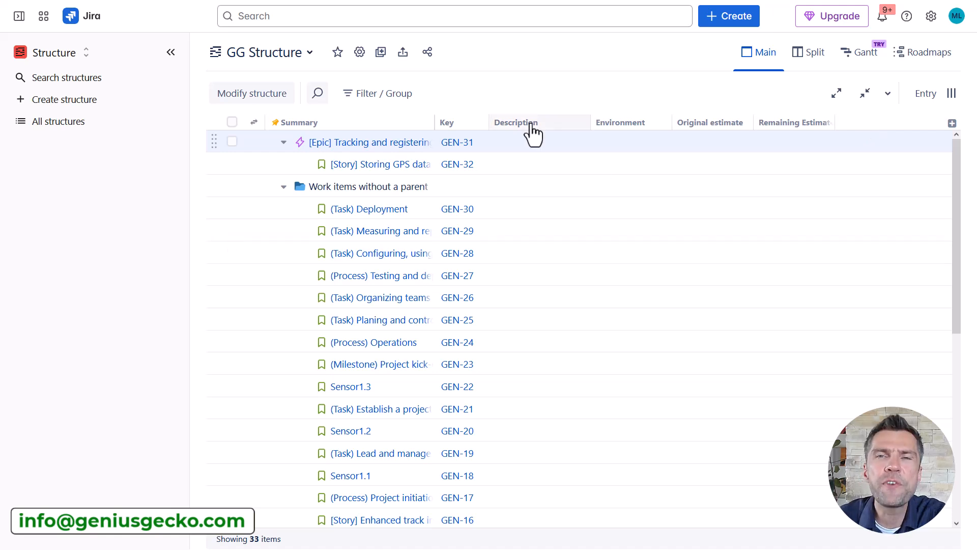
left_click(507, 210)
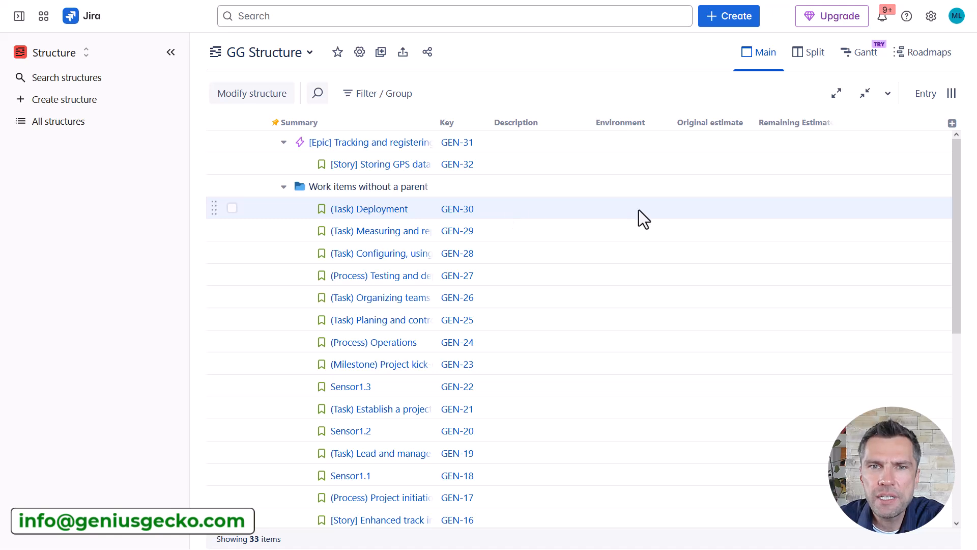
- Switch the structure to the Planning view and assign GEN-29 to the first user in the assignee list
left_click(924, 97)
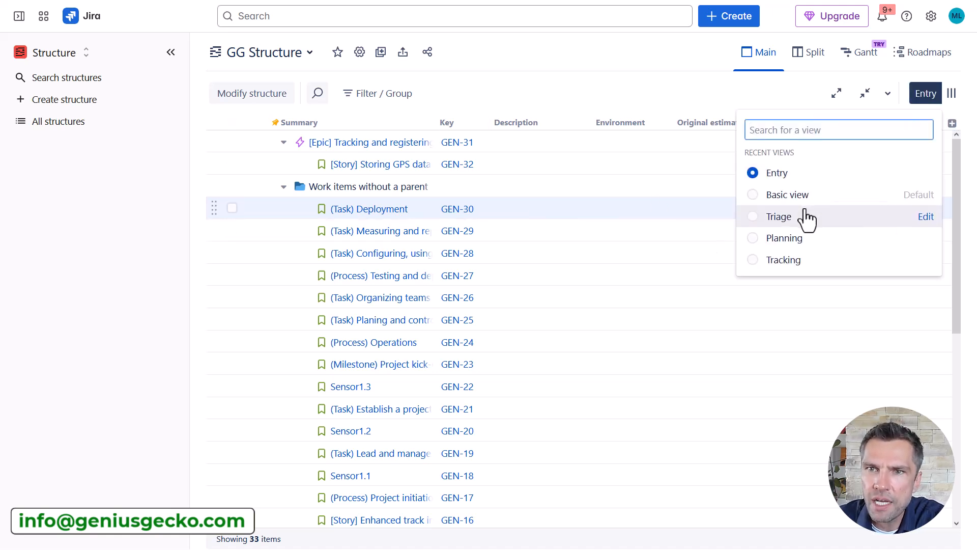
left_click(779, 243)
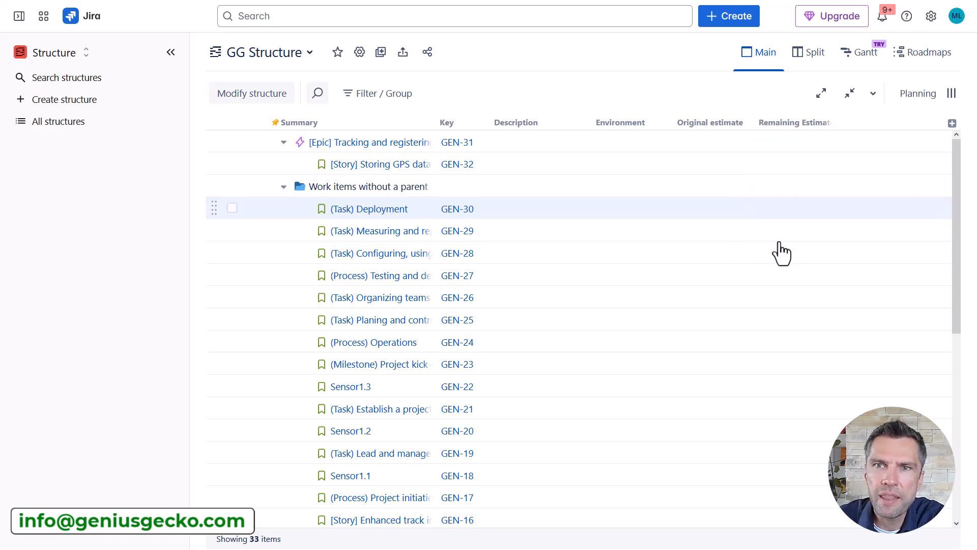
left_click(671, 224)
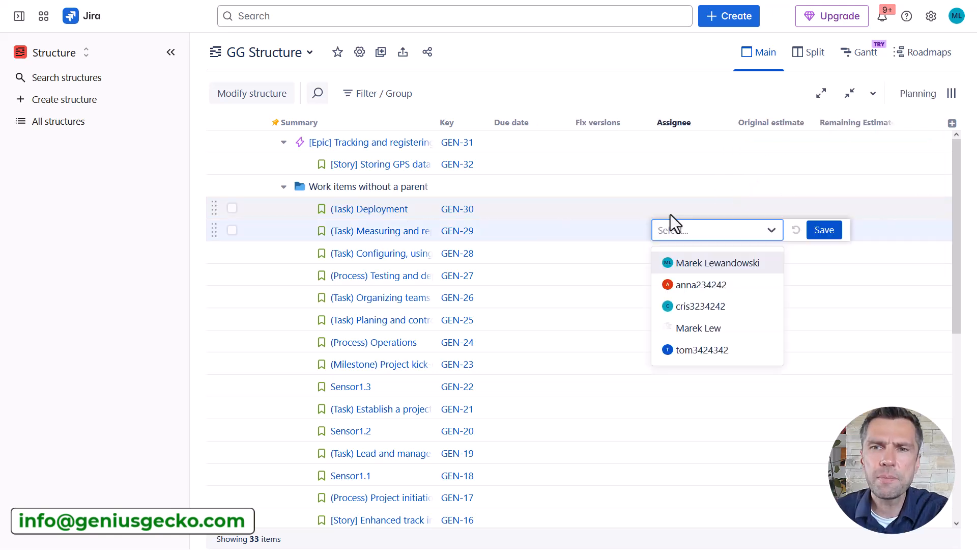
left_click(681, 262)
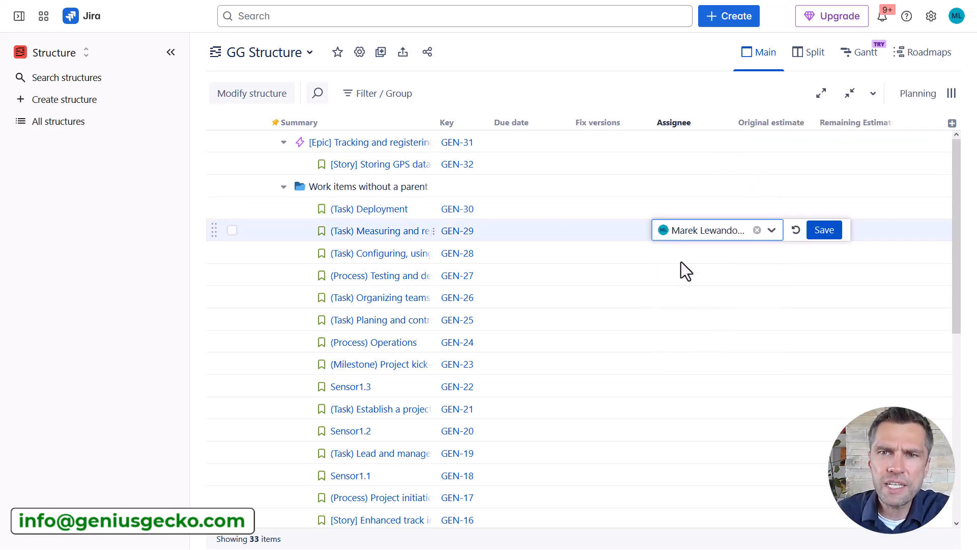
left_click(812, 232)
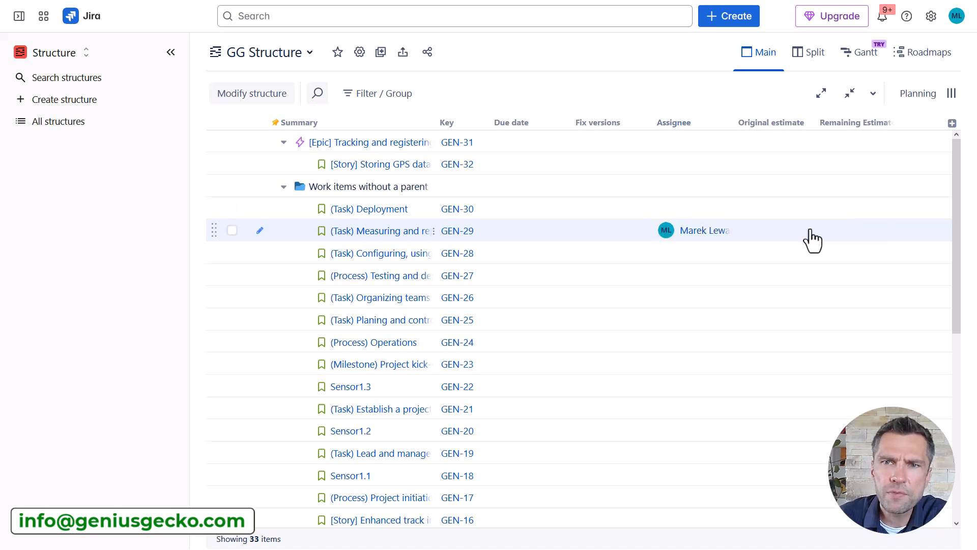
- Assign GEN-28 to the second user in the assignee list and save it
left_click(681, 253)
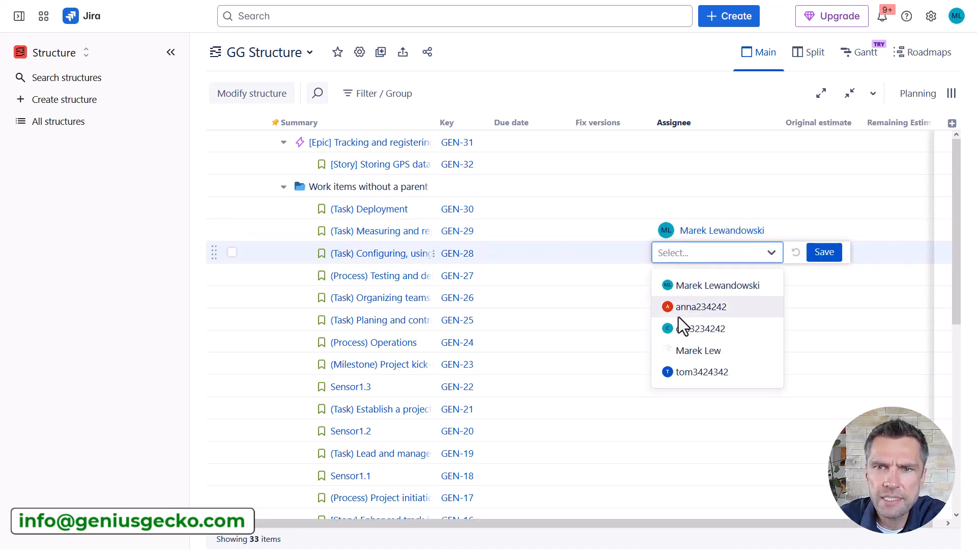
left_click(679, 310)
left_click(825, 252)
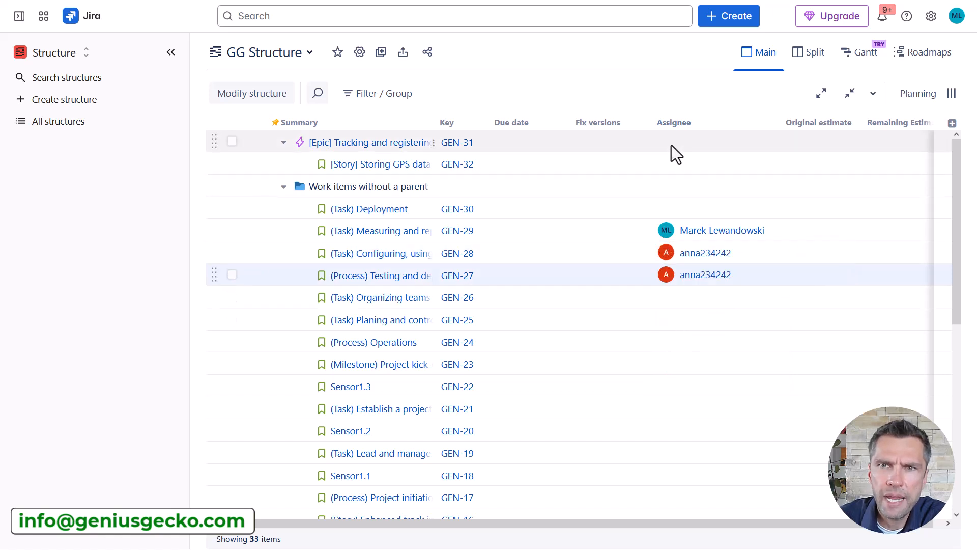
- Assign both GEN-32 and its parent epic GEN-31 to the first user in the assignee list
left_click(675, 164)
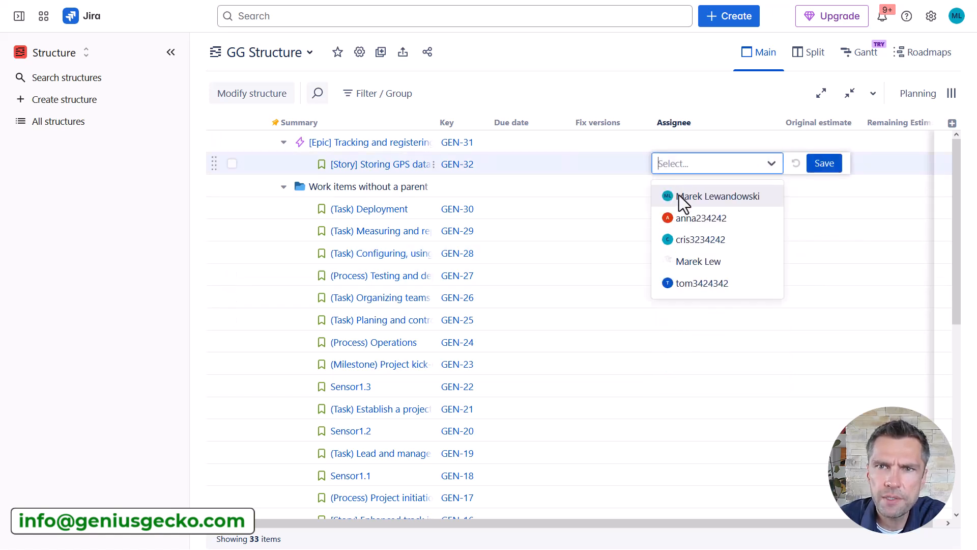
left_click(678, 198)
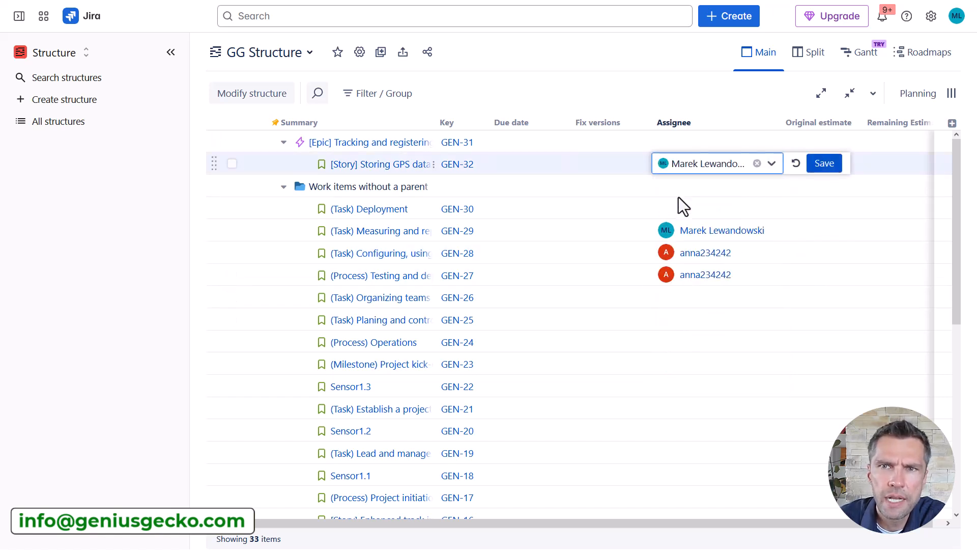
left_click(673, 143)
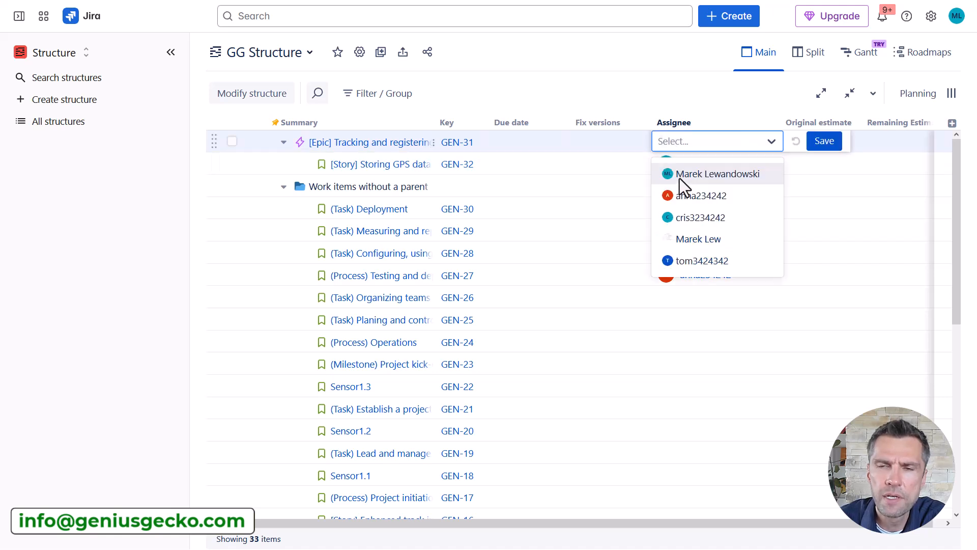
left_click(680, 175)
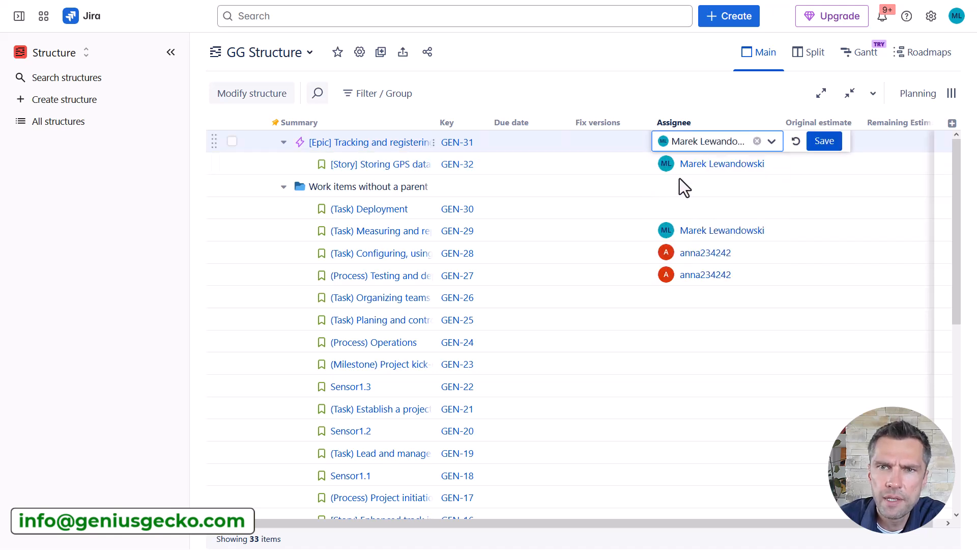
- Assign GEN-26 to the third user in the assignee list and save it
left_click(679, 298)
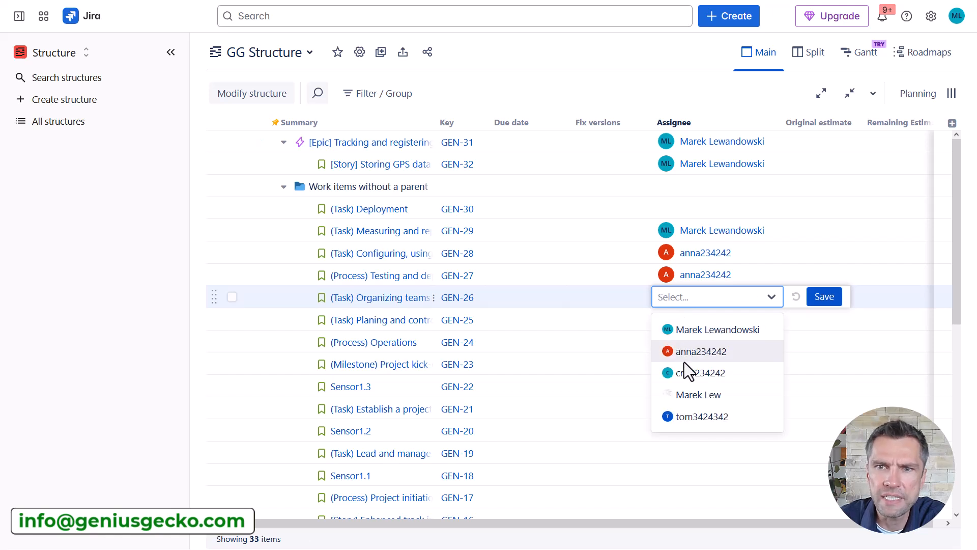
left_click(685, 373)
left_click(827, 299)
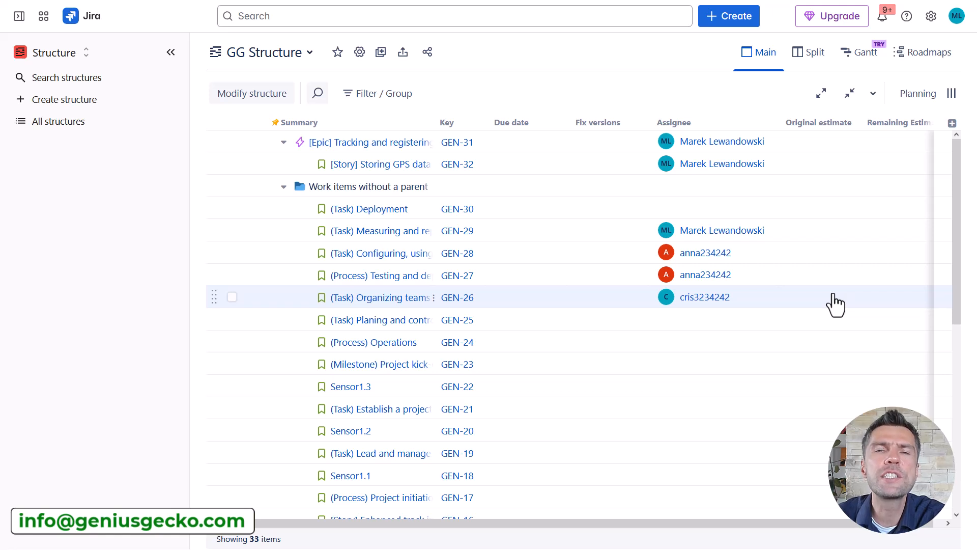
- Apply the saved filter Assigned to me to the structure
left_click(382, 96)
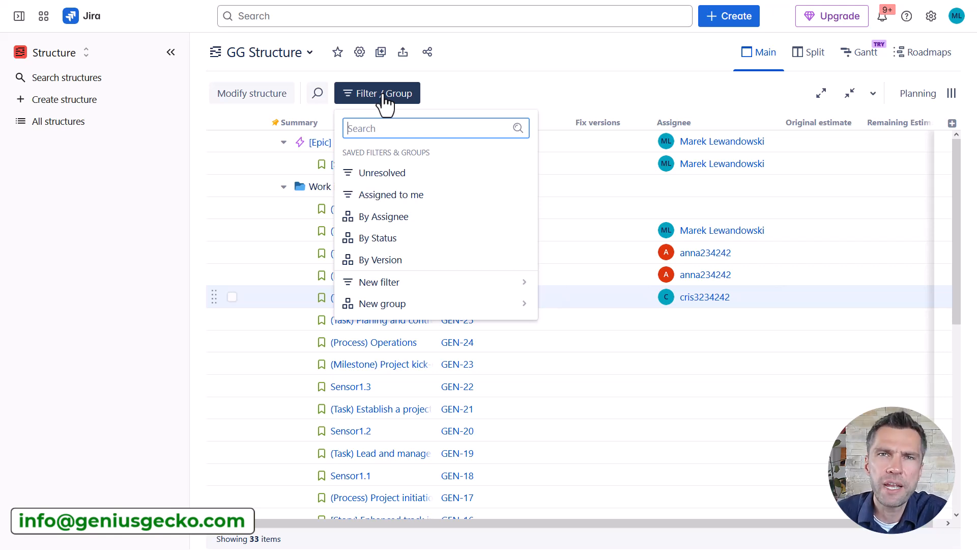
left_click(389, 203)
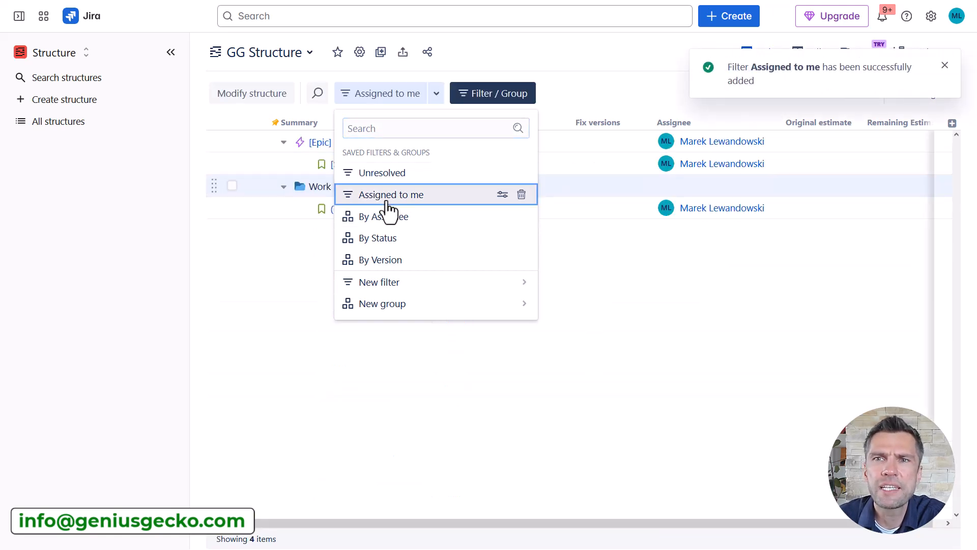
key("Escape")
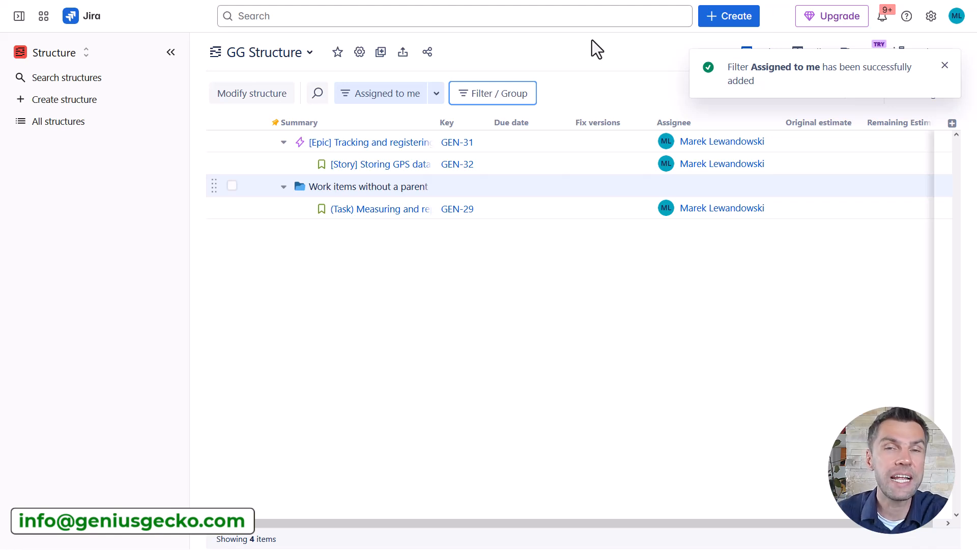
- Review the Assigned to me filter's JQL settings, try the option to show all sub-items of matching items, and close without updating
left_click(436, 94)
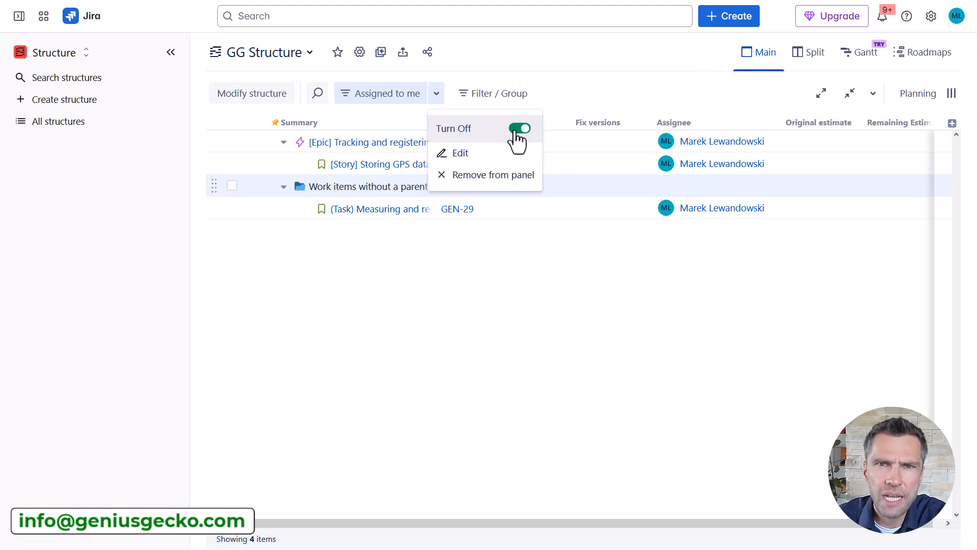
left_click(461, 154)
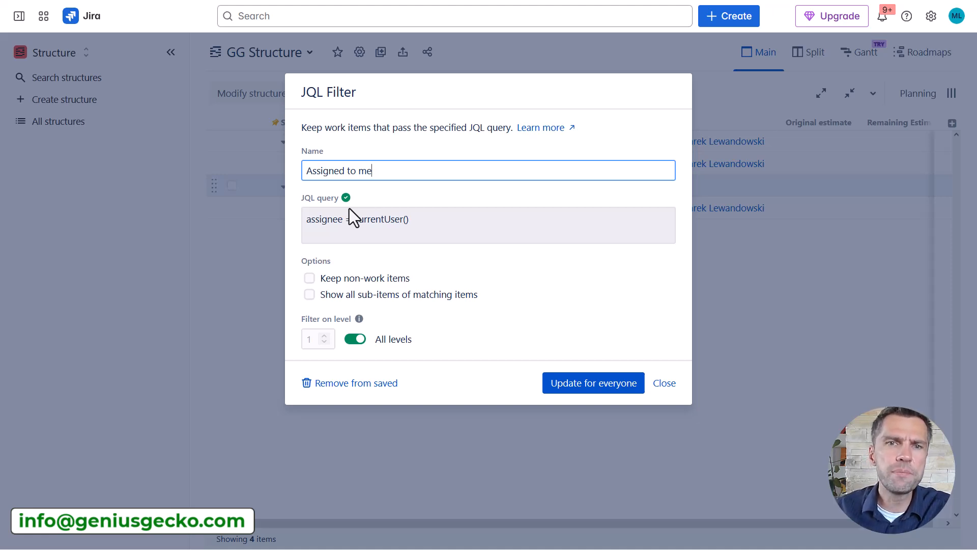
left_click(333, 295)
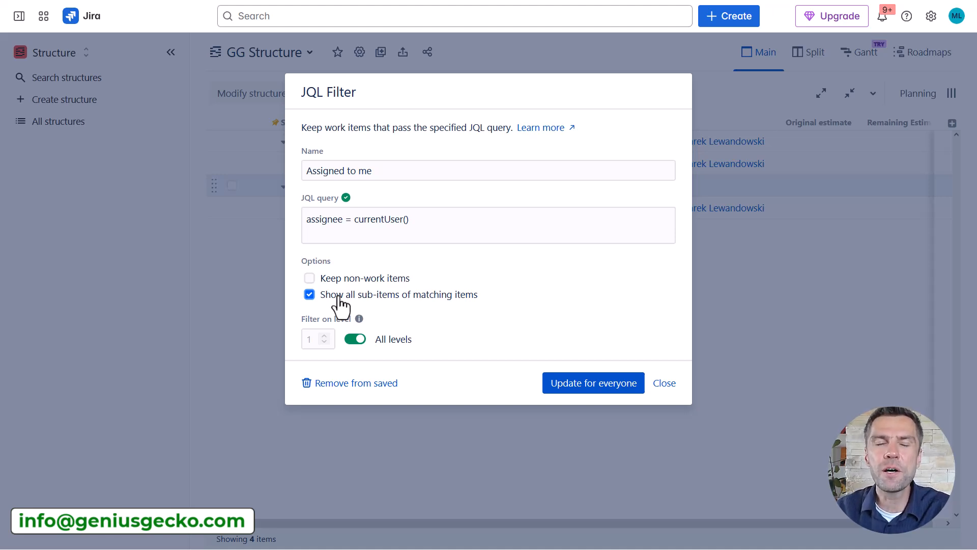
left_click(662, 385)
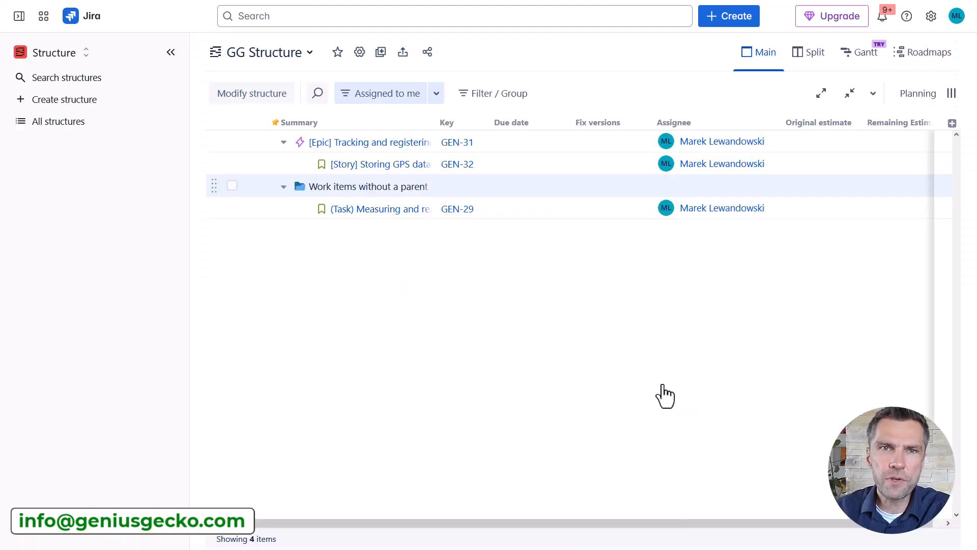
- Turn off the Assigned to me filter and apply the saved By Assignee group to the structure
left_click(438, 94)
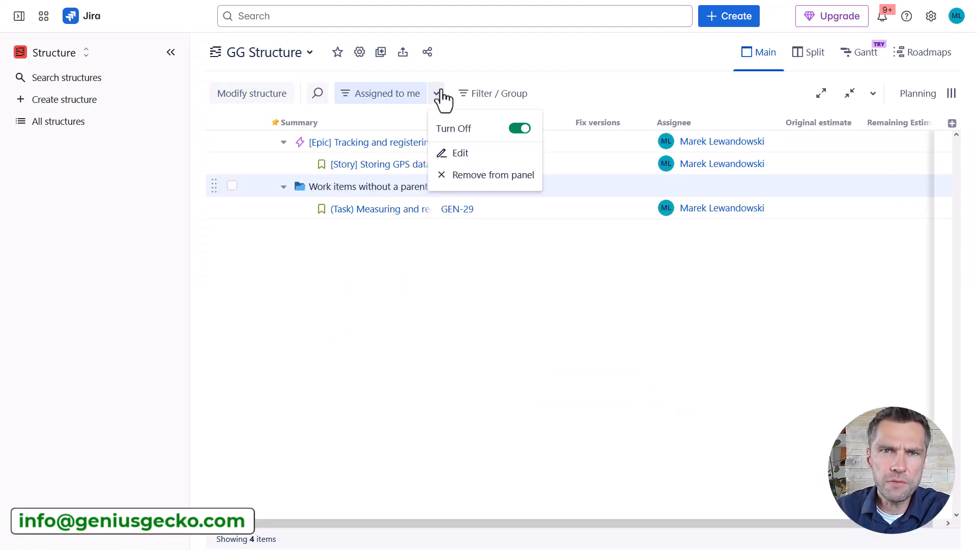
left_click(521, 130)
left_click(492, 98)
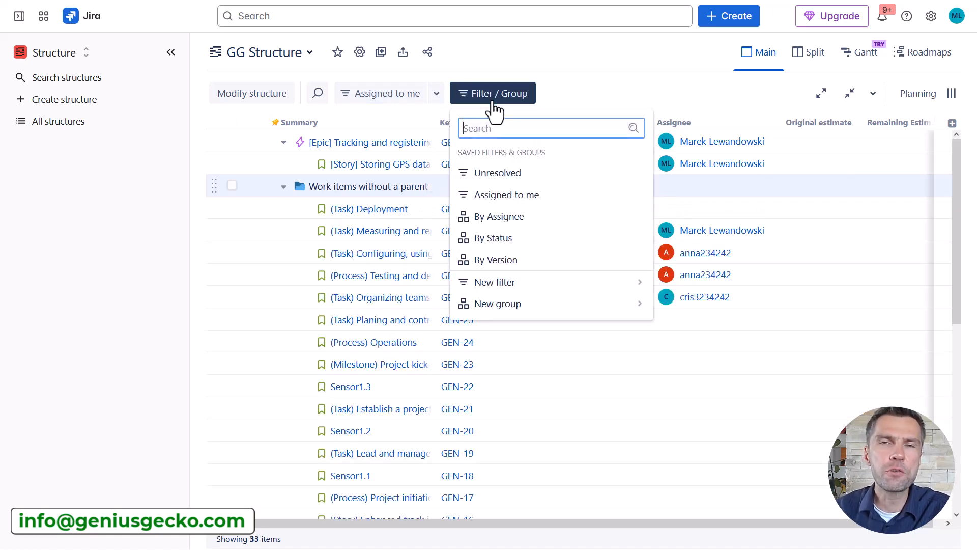
left_click(516, 223)
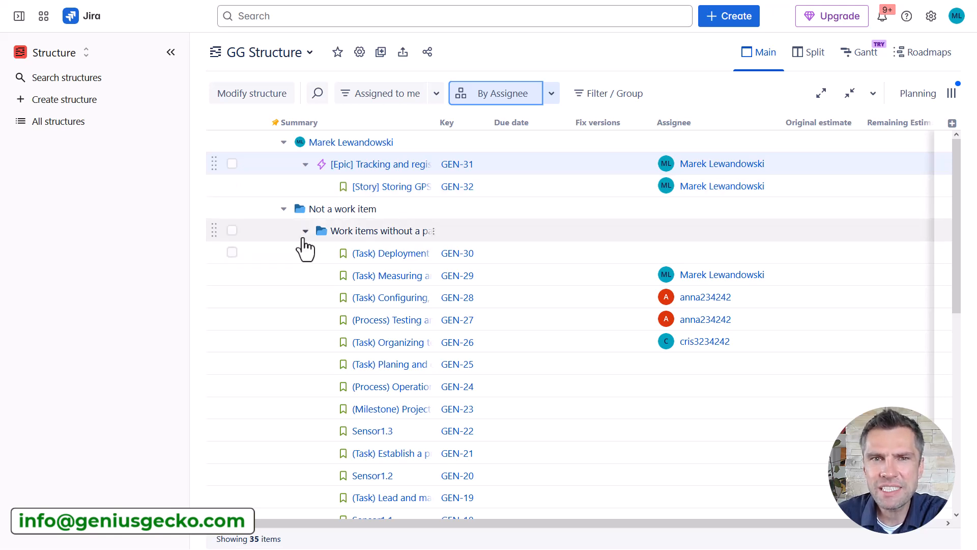
left_click(305, 233)
left_click(305, 233)
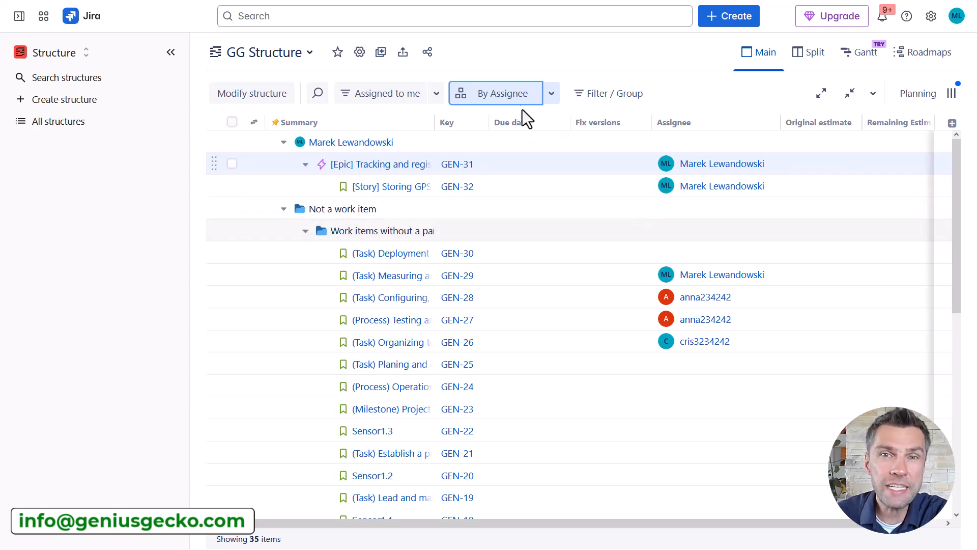
- Set the By Assignee group to group on level 2 and update it for everyone
left_click(550, 96)
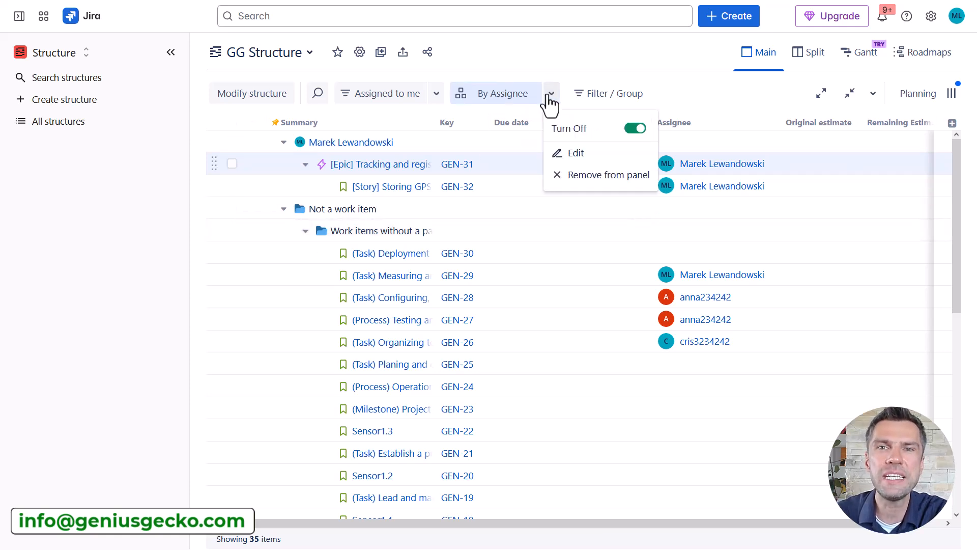
left_click(577, 155)
left_click(324, 319)
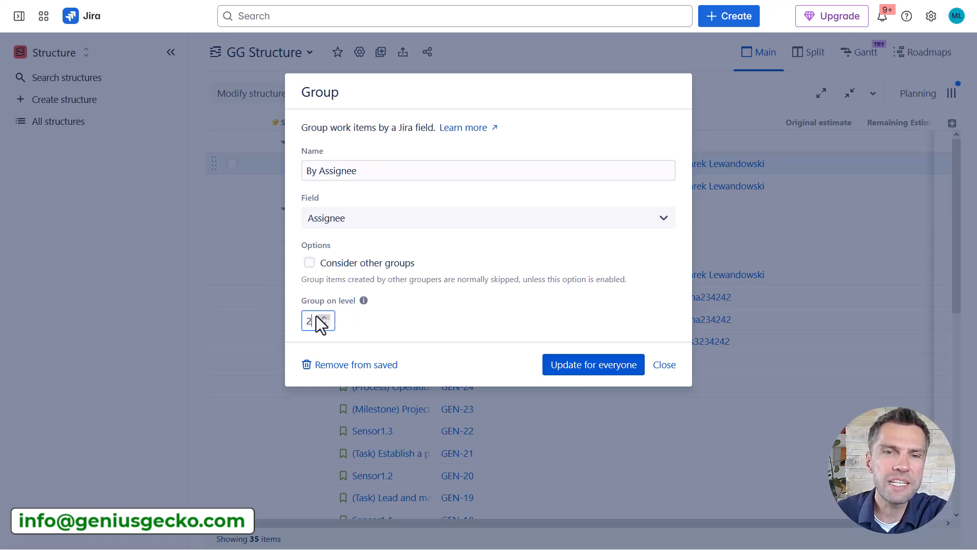
left_click(568, 366)
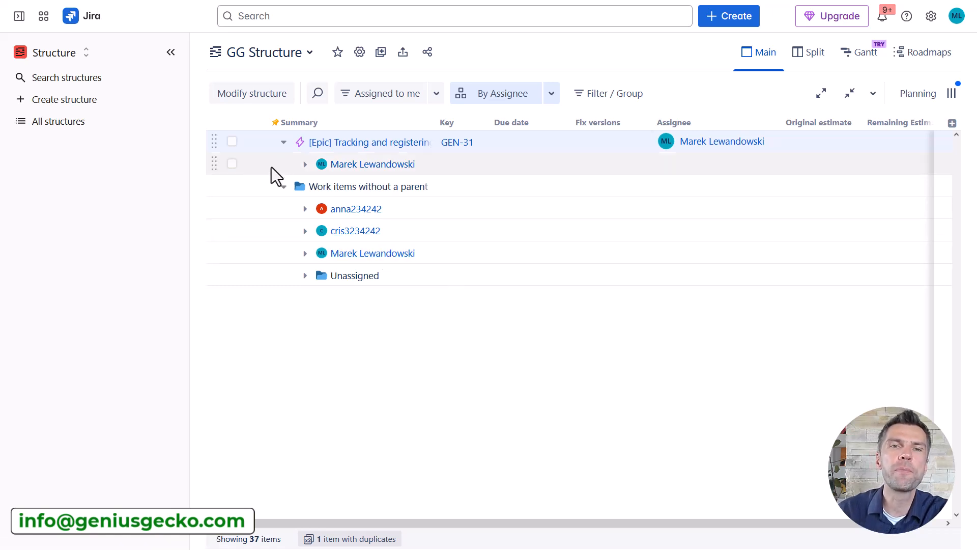
- Expand the three user groups under the work items without a parent and switch the structure to the Tracking view
left_click(304, 210)
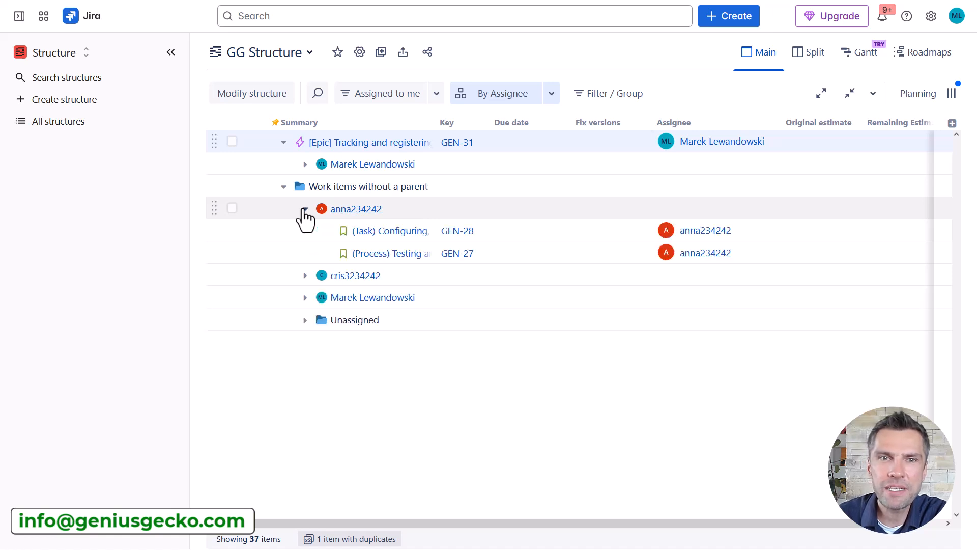
left_click(305, 276)
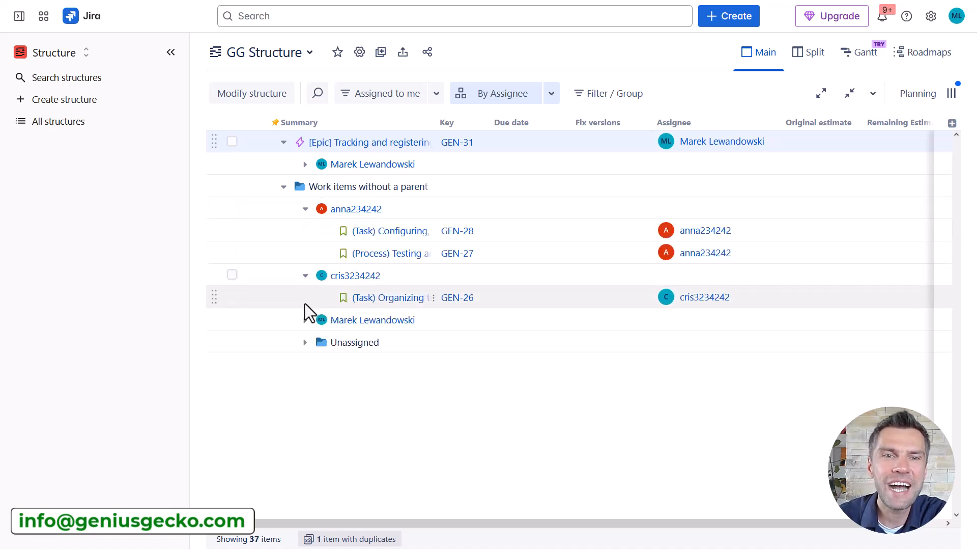
left_click(305, 319)
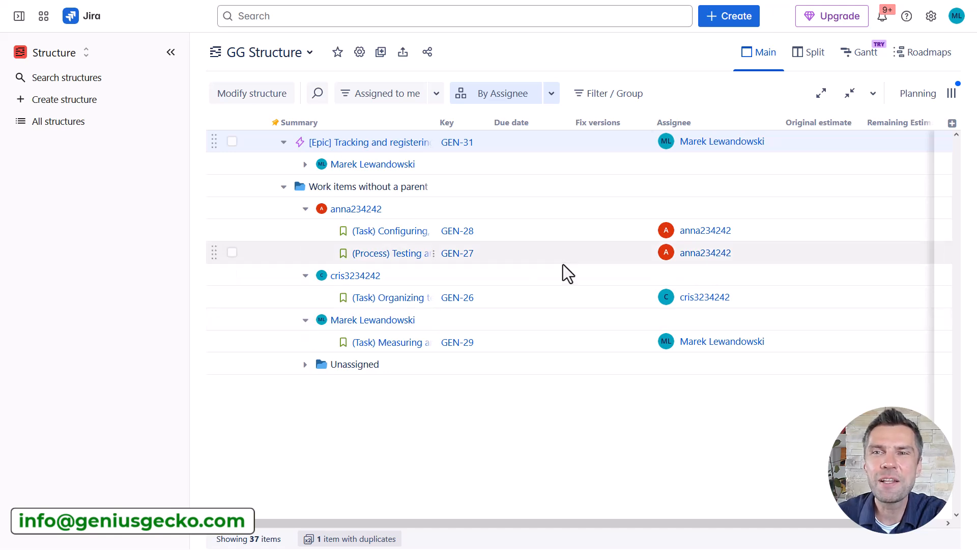
left_click(905, 115)
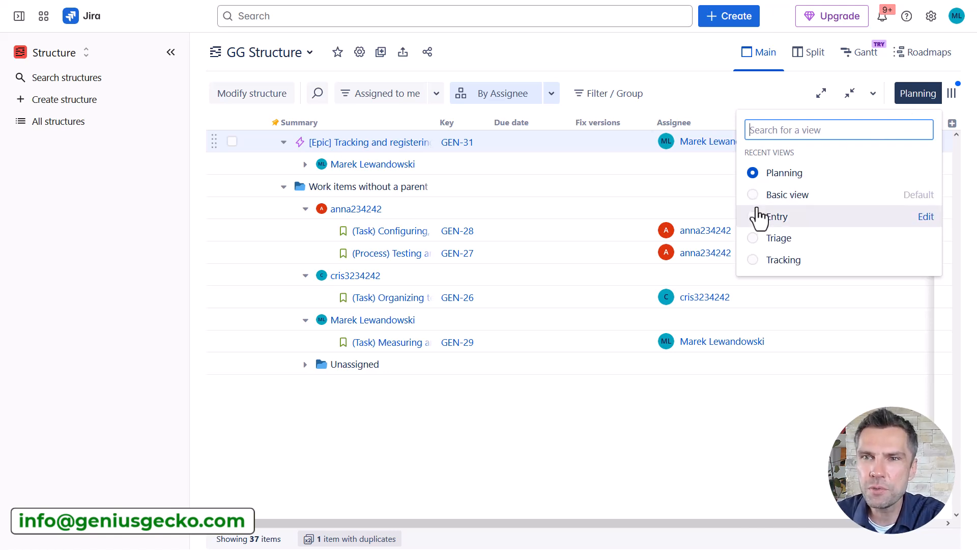
left_click(754, 261)
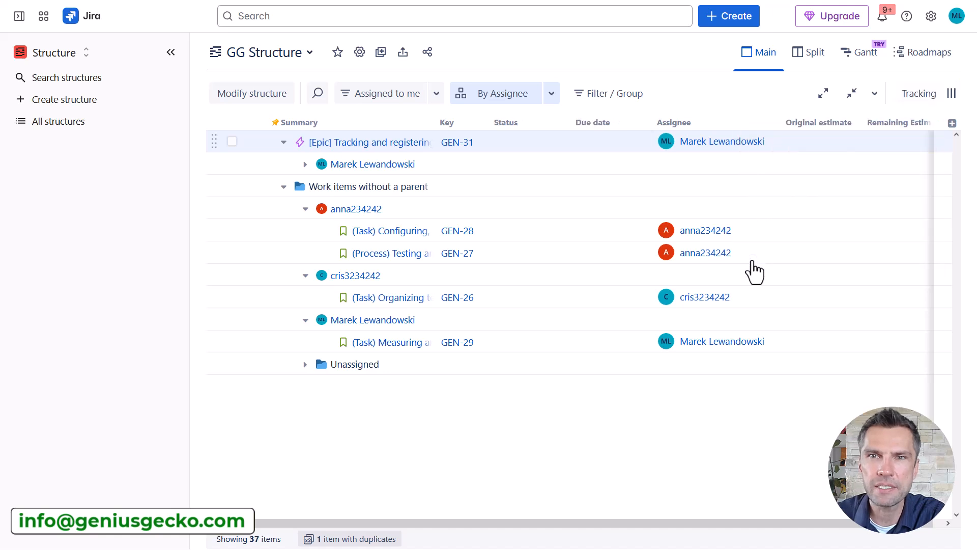
- Examine the available column fields under Progress, Formula, Number and Other Structure fields, and close the list without adding any
left_click(951, 123)
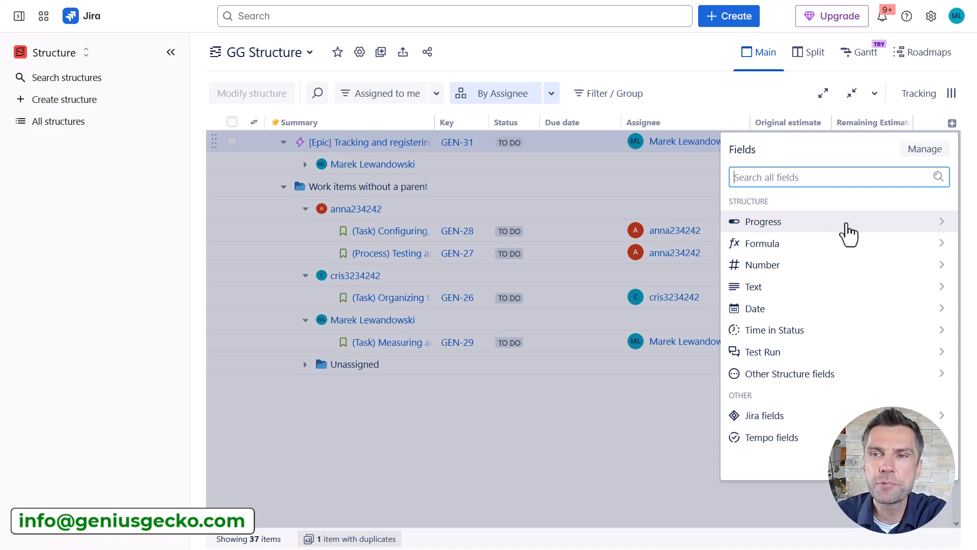
left_click(936, 224)
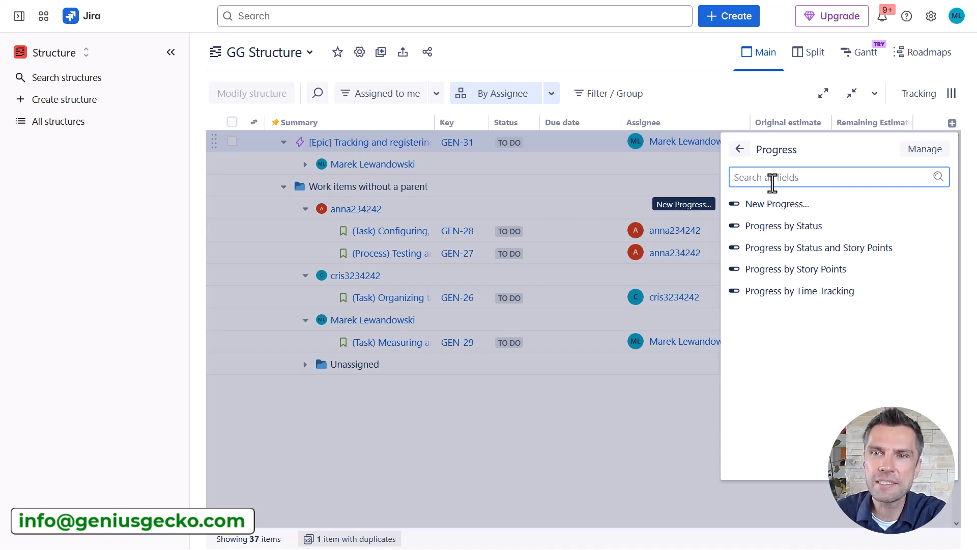
left_click(740, 149)
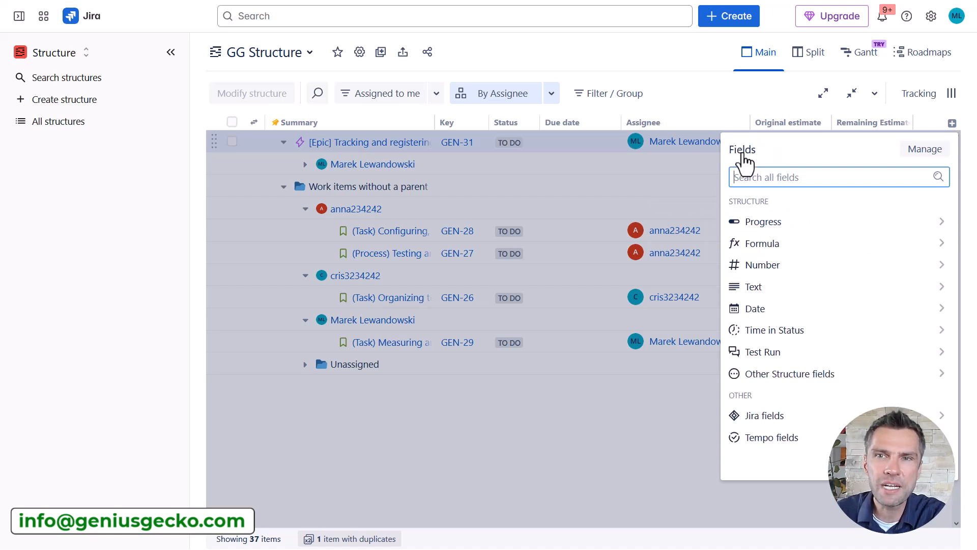
left_click(798, 247)
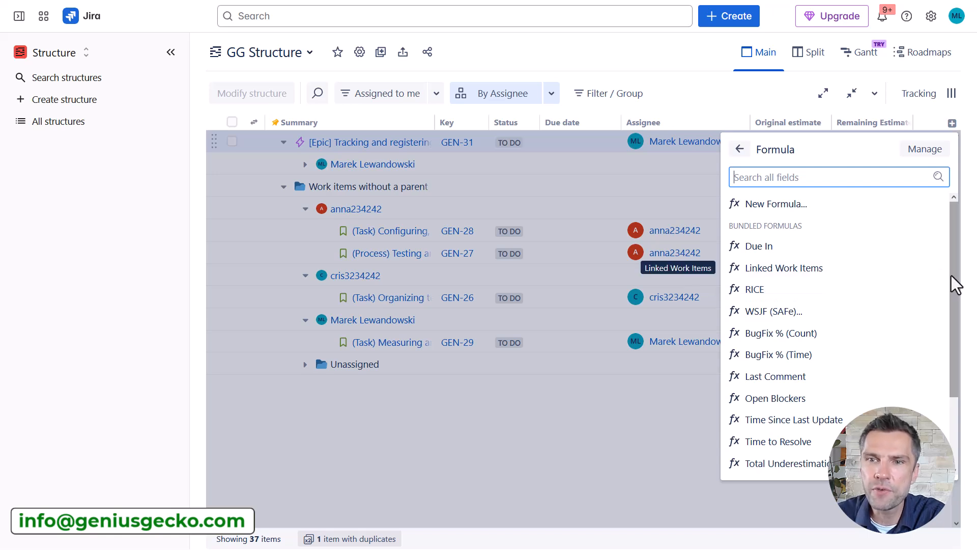
left_click_drag(952, 279, 946, 310)
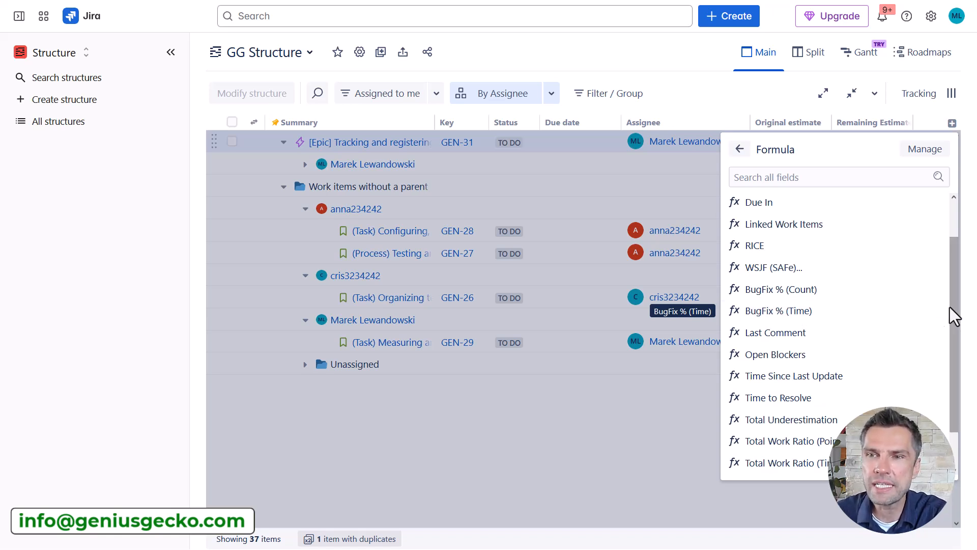
scroll(953, 310, "up", 1)
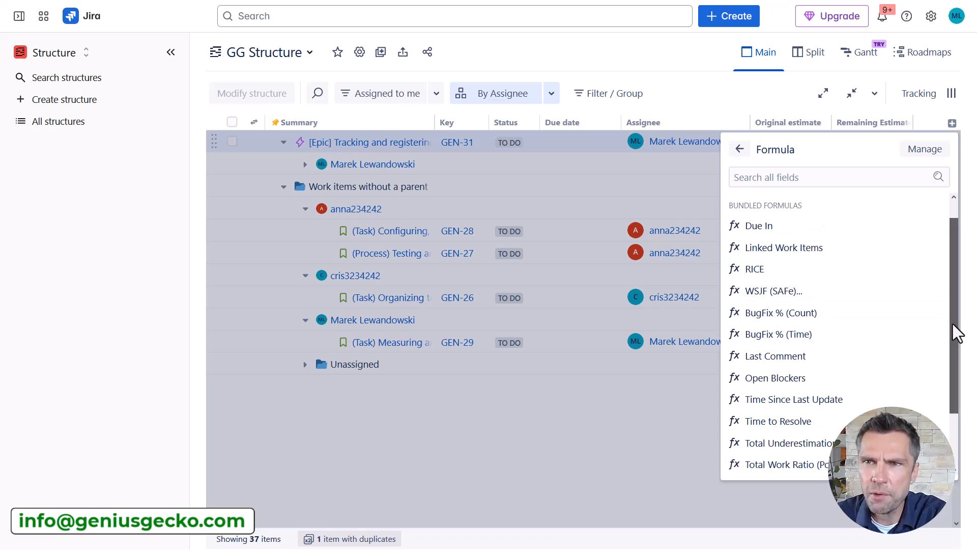
left_click(739, 149)
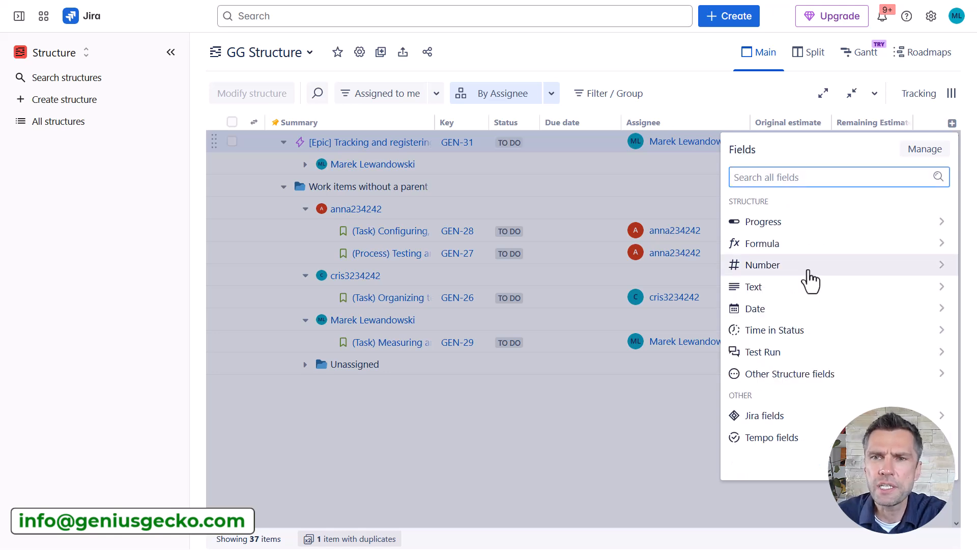
left_click(934, 269)
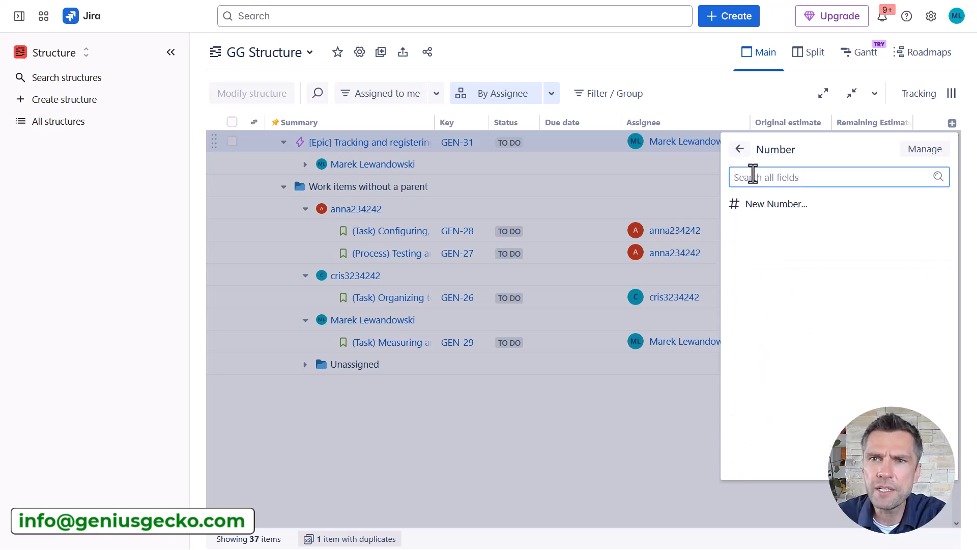
left_click(740, 148)
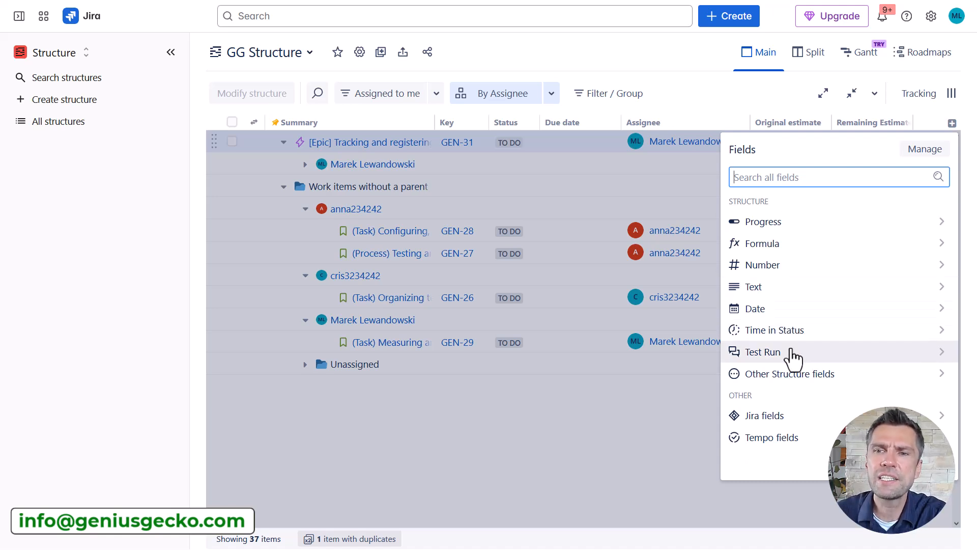
left_click(918, 374)
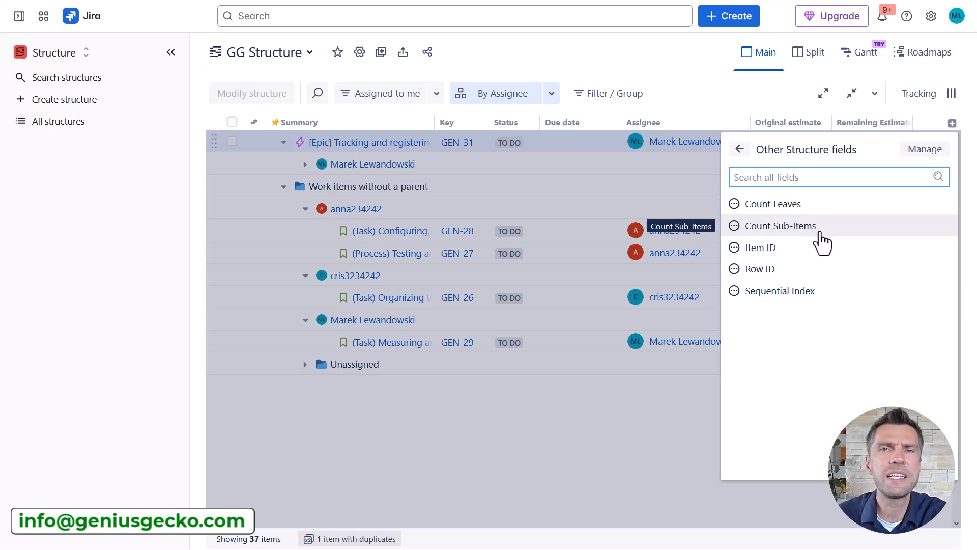
left_click(740, 150)
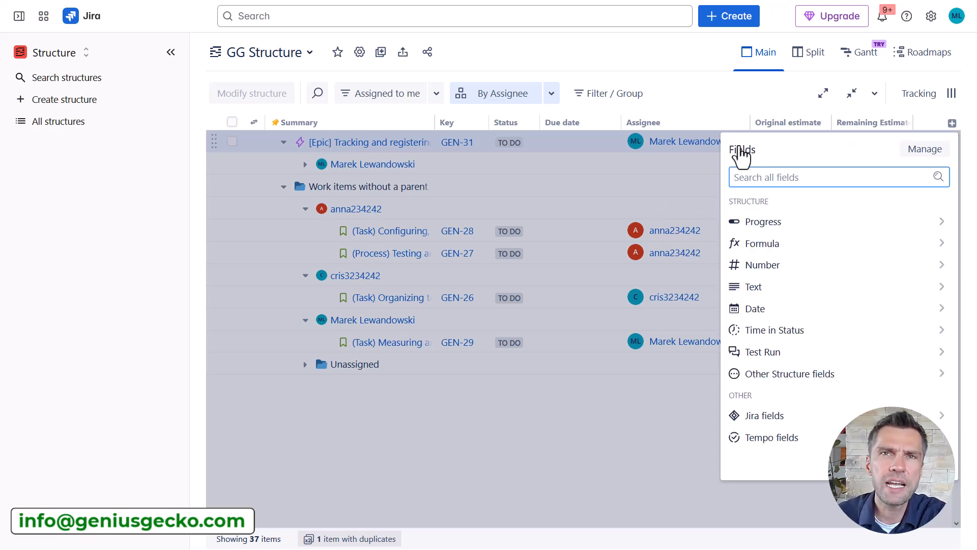
left_click(722, 98)
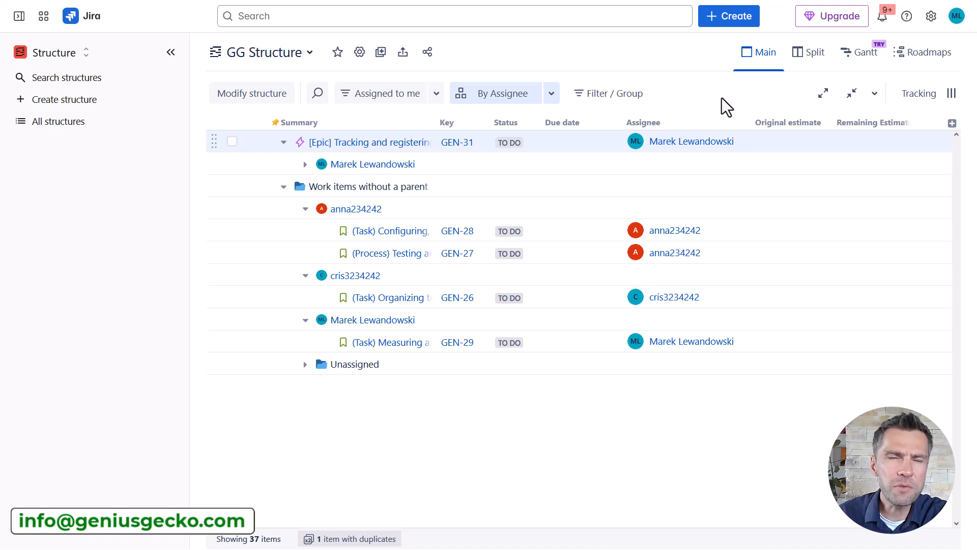
- Set GEN-28's due date to 07/Aug/25 and try to enter an original estimate of 4d
left_click(567, 234)
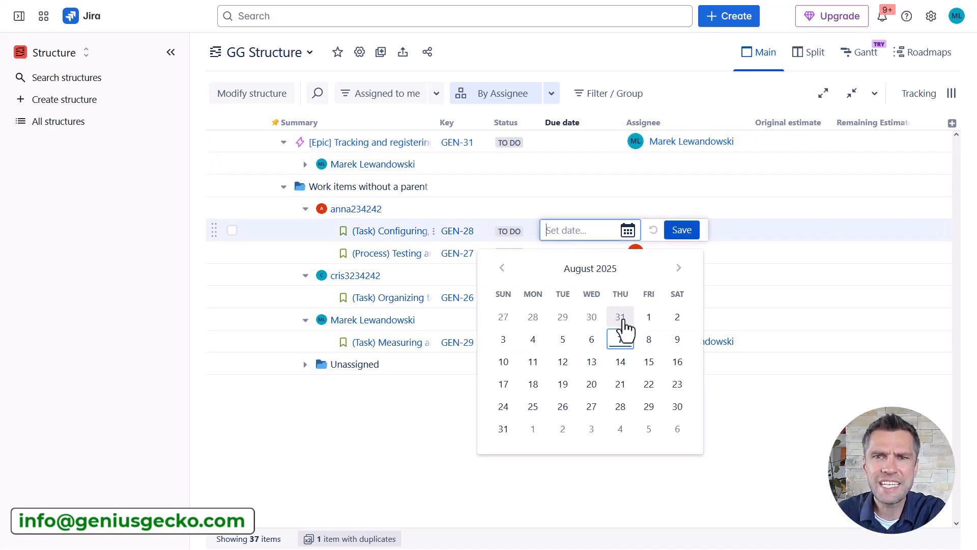
left_click(620, 340)
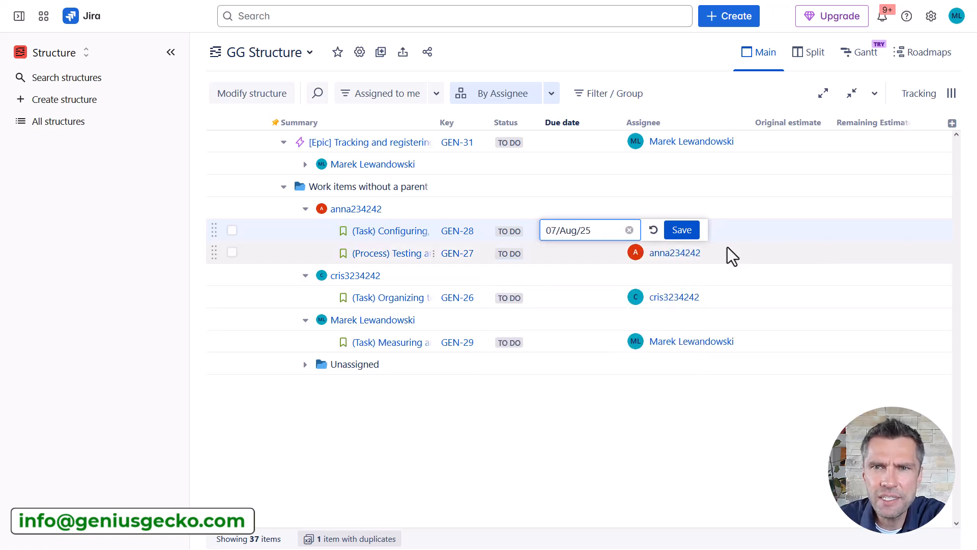
left_click(789, 232)
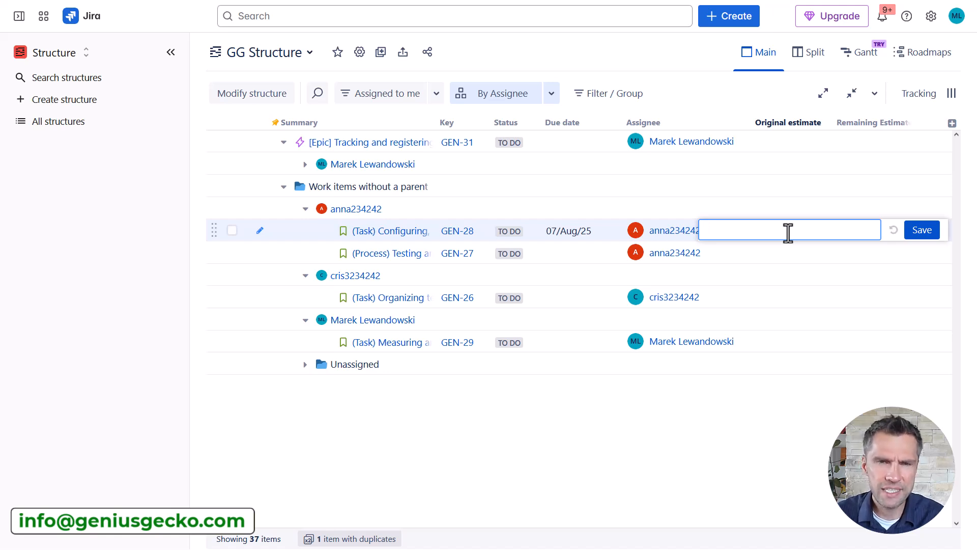
type("1")
key("BackSpace")
type("4")
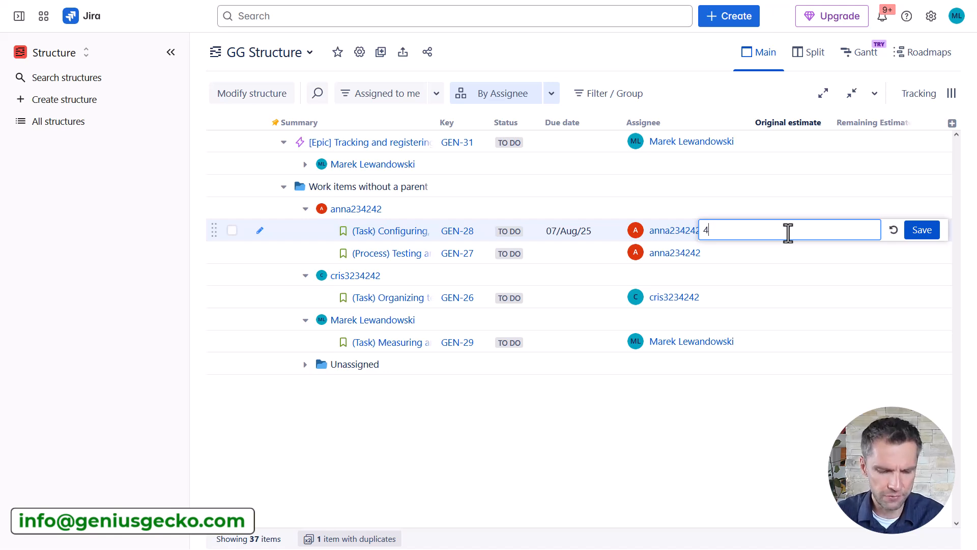
key("Return")
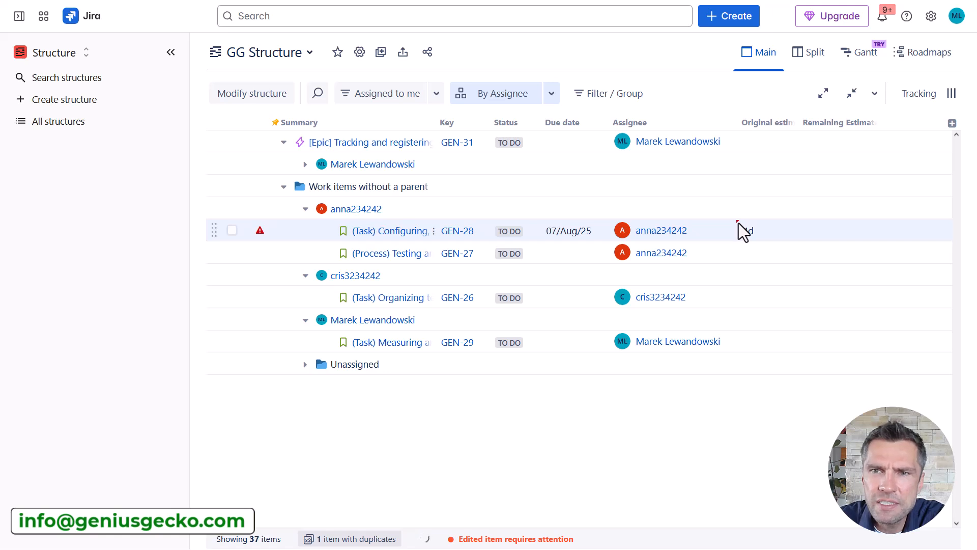
- Examine the edit error on GEN-28's original estimate, read its Field Editing Error help page, and return to the structure
left_click(738, 230)
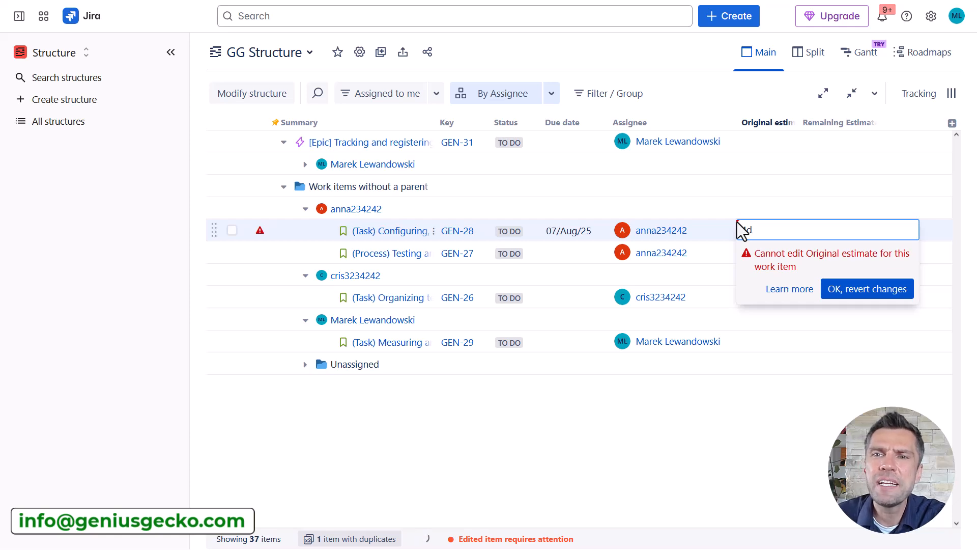
left_click(779, 289)
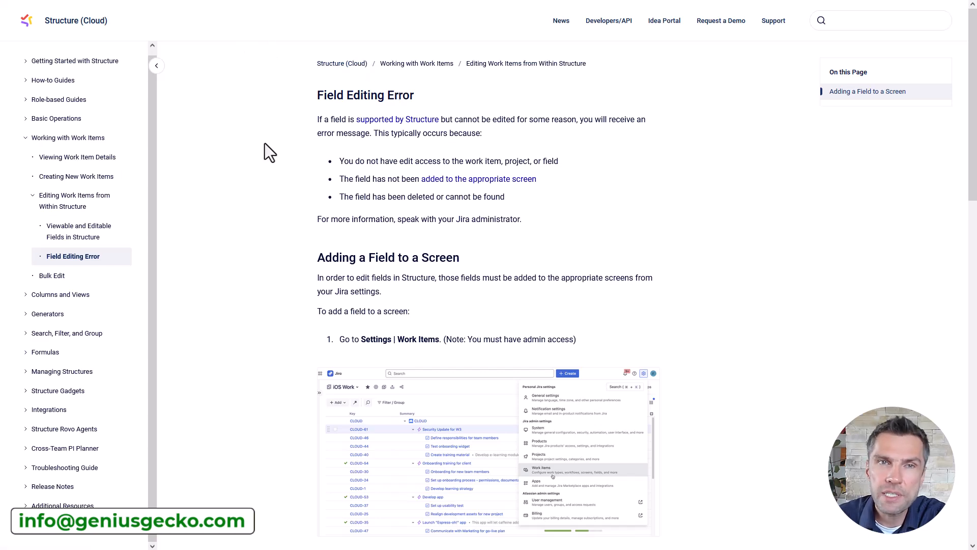
left_click(156, 14)
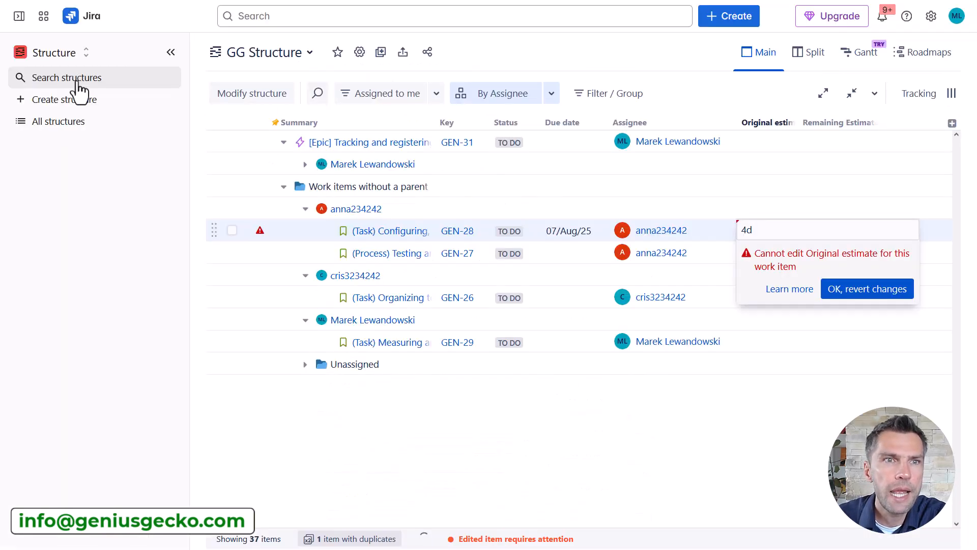
- Open the work item Screens page in the GeniusGecko project settings
left_click(18, 16)
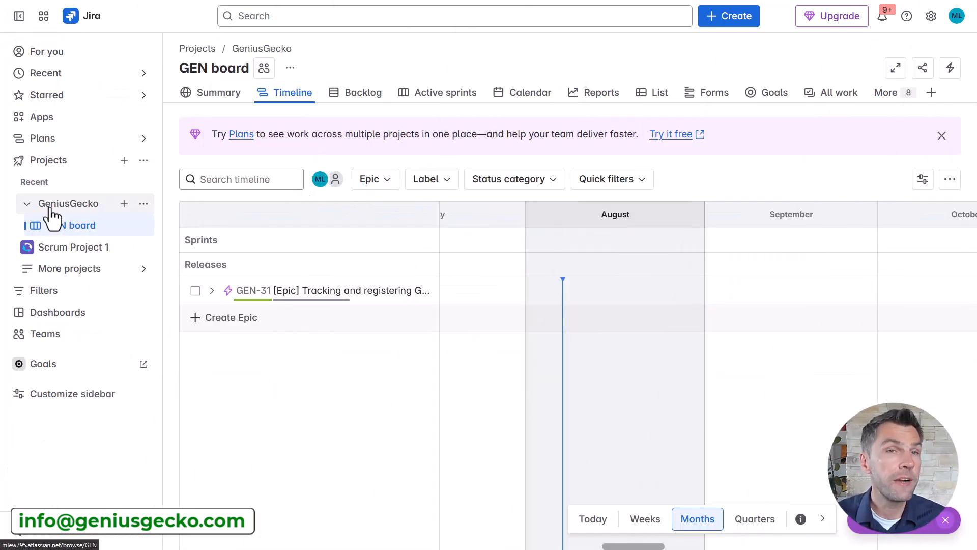
left_click(144, 203)
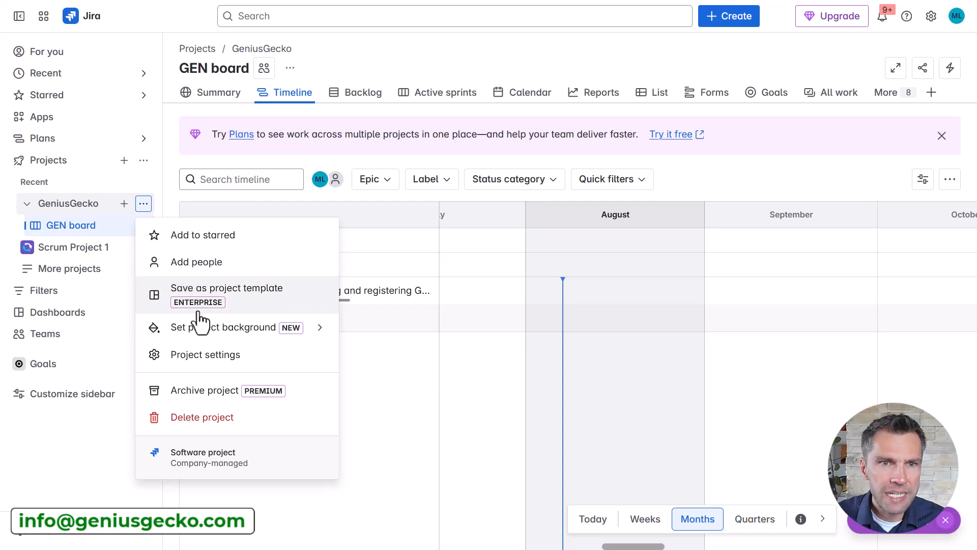
left_click(198, 354)
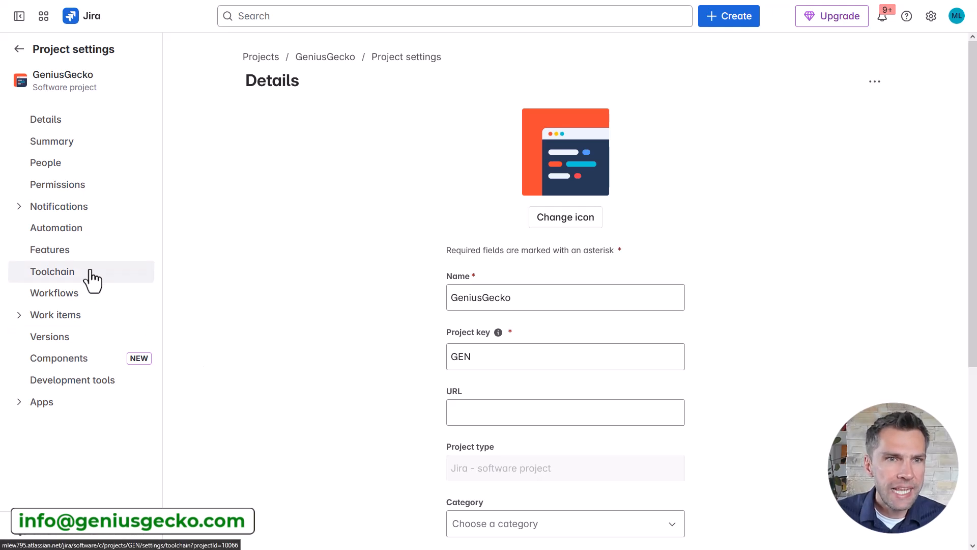
left_click(19, 318)
left_click(73, 382)
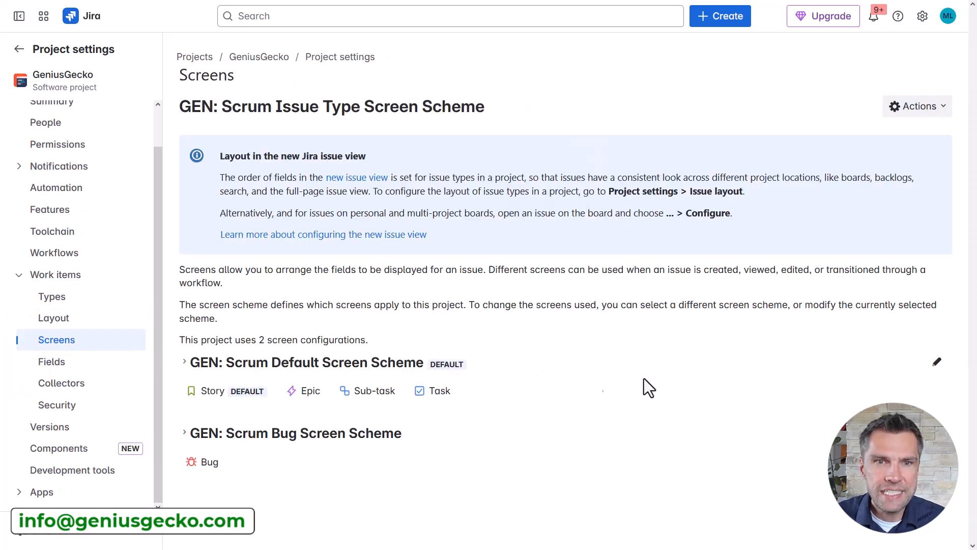
- Open the GEN: Scrum Default Issue Screen from the default screen scheme and review its list of fields
left_click(938, 363)
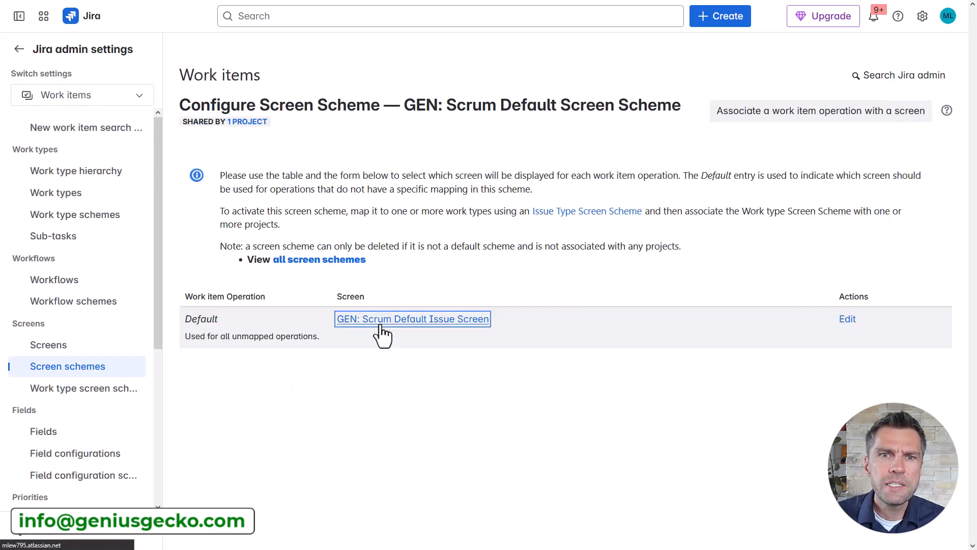
left_click(382, 320)
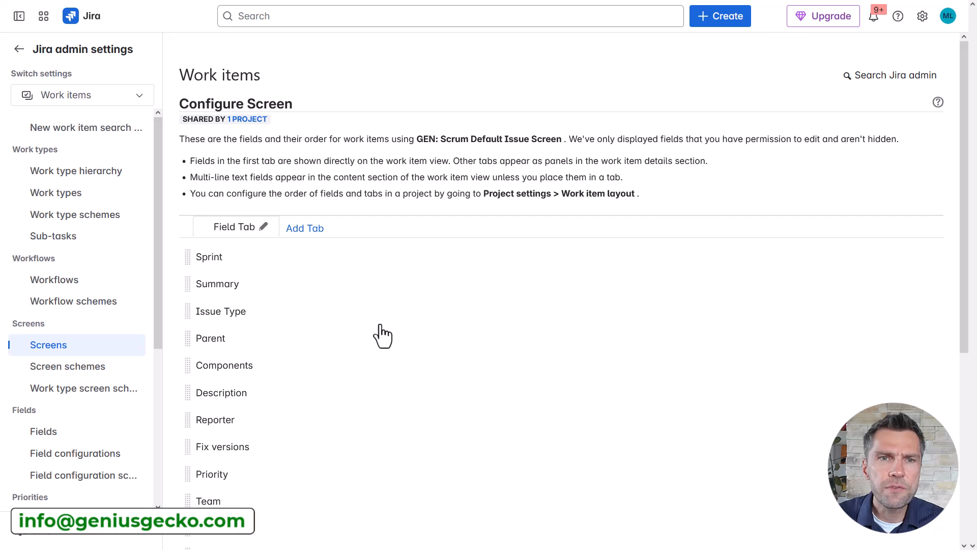
scroll(382, 333, "down", 5)
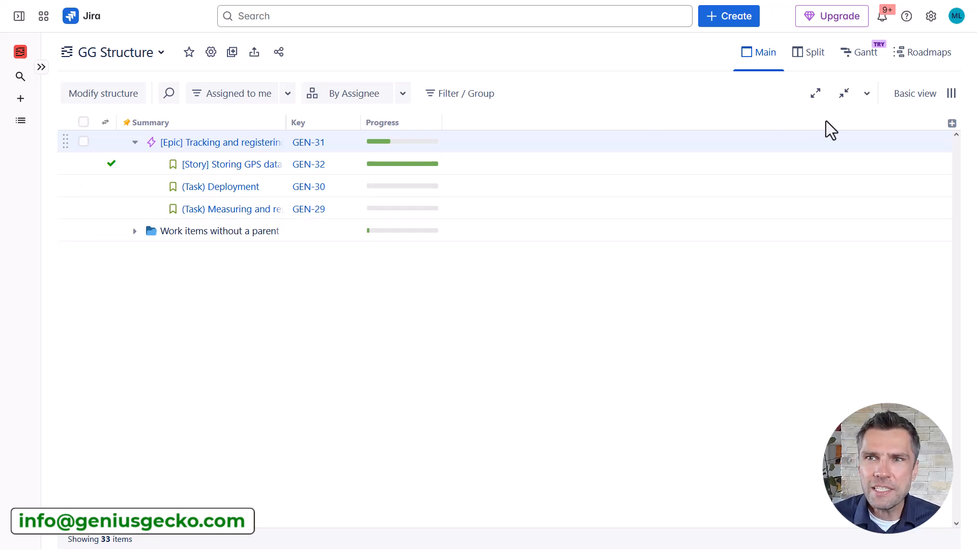
- Add the Jira field columns Story Points and Original estimate to the GG Structure's Basic view
left_click(951, 124)
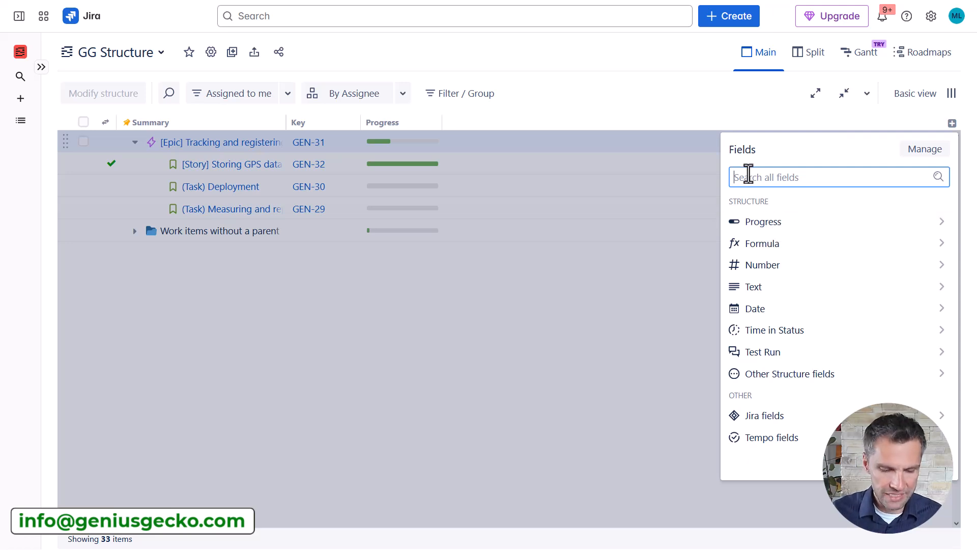
type("story")
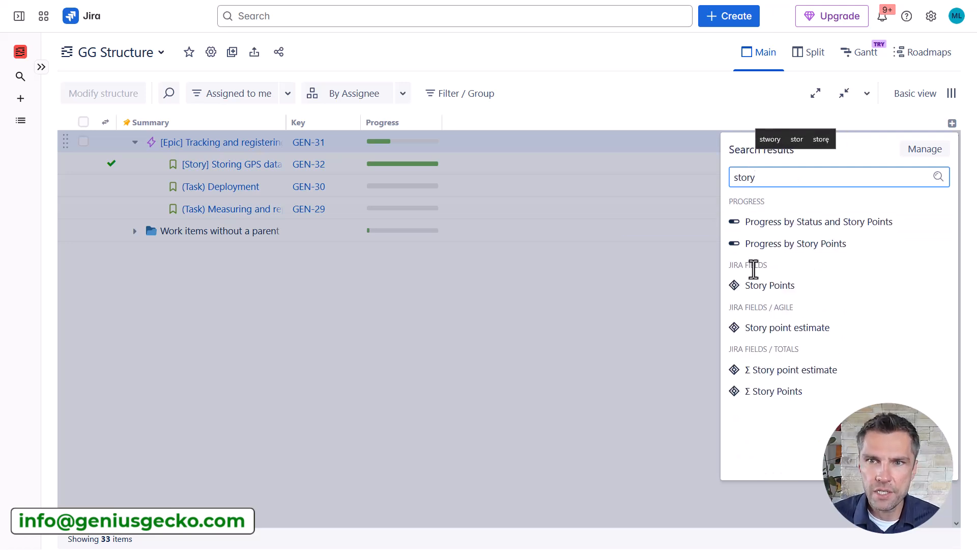
left_click(757, 285)
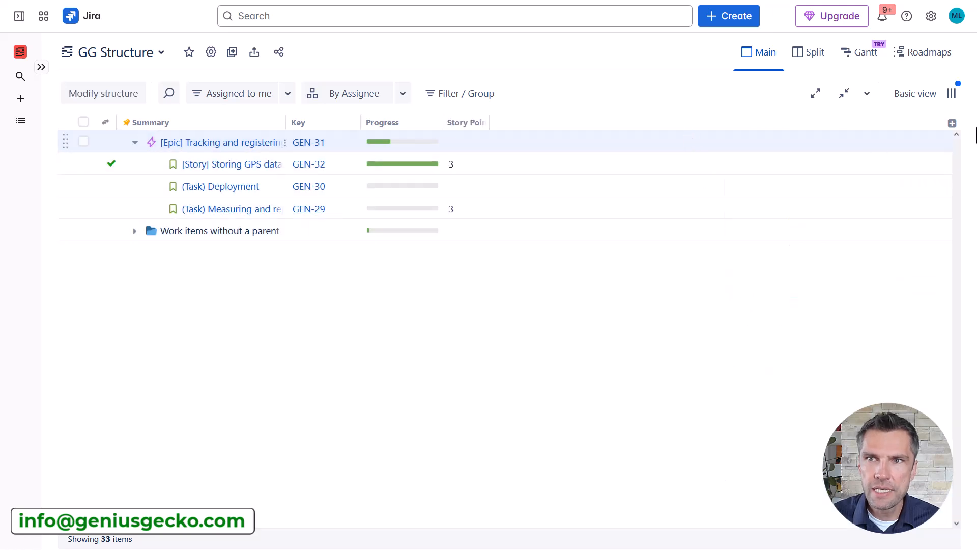
left_click(952, 124)
type("orig")
left_click(794, 220)
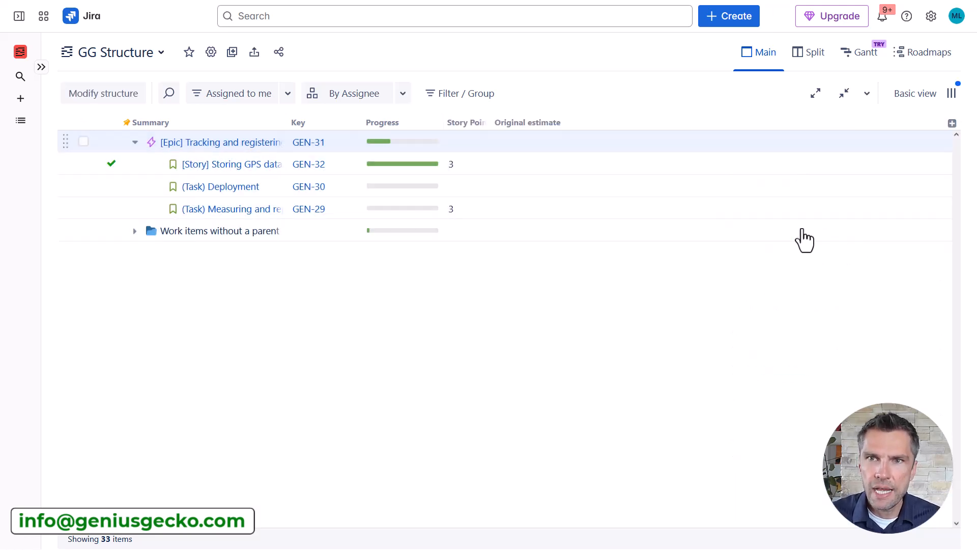
- Add the Time Spent Jira field as a column to the Basic view
left_click(952, 123)
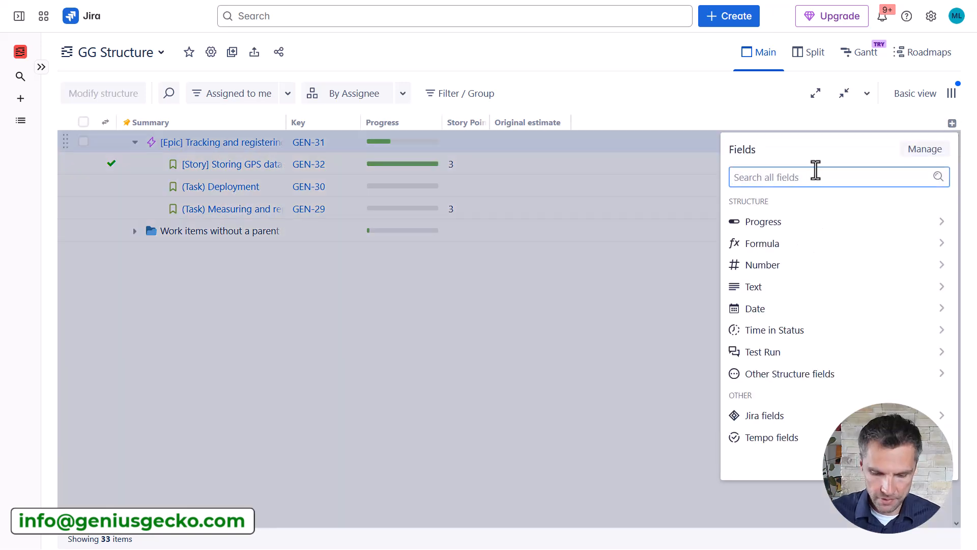
type("time")
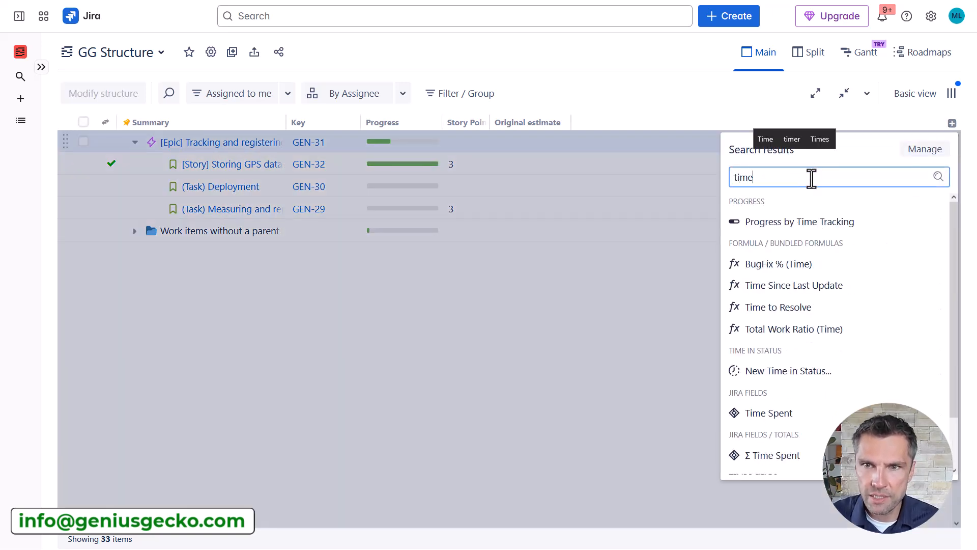
left_click(765, 419)
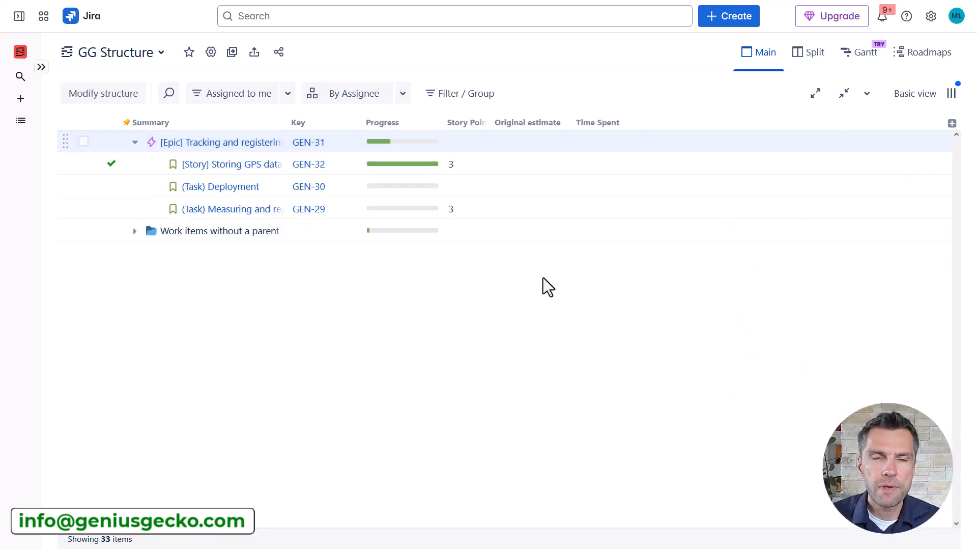
- Add the Progress by Time Tracking field as a new column in the Basic view
left_click(951, 124)
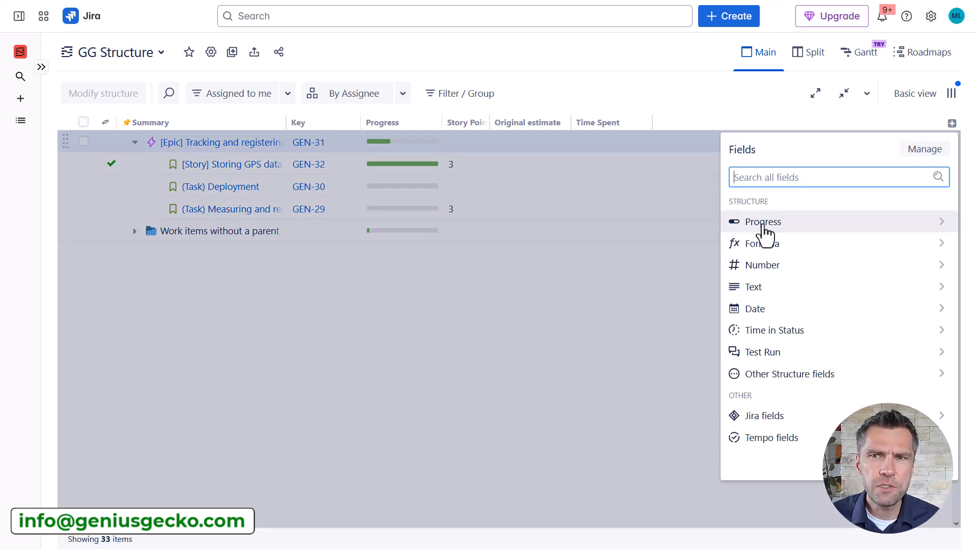
left_click(794, 231)
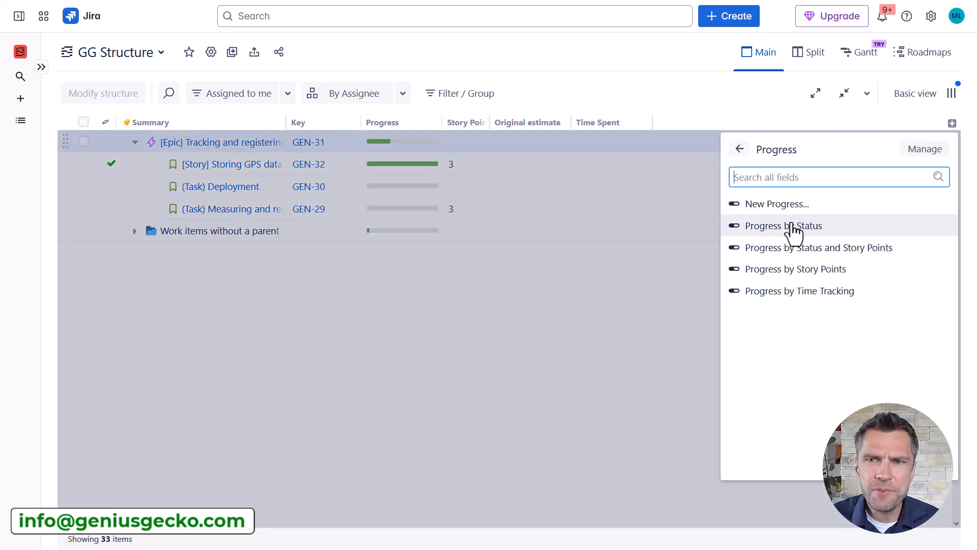
left_click(765, 292)
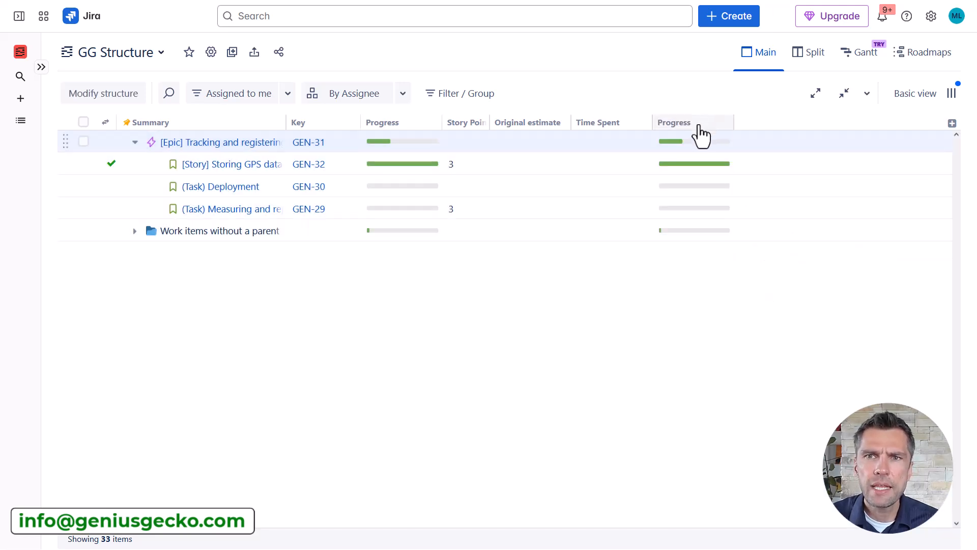
- Rename the new progress column as Progress Time Tracking and make it show percentages
left_click(699, 132)
type("Time ")
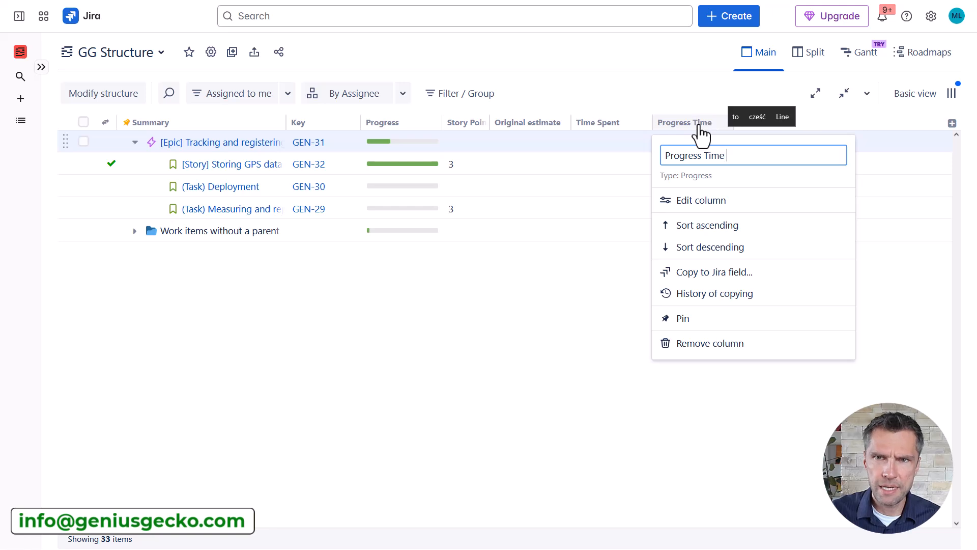
type("Tracking")
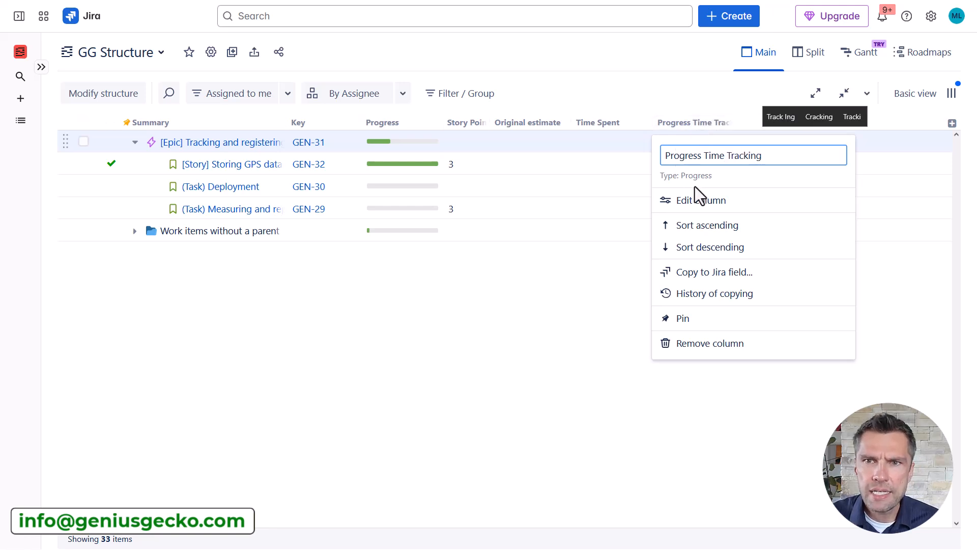
left_click(695, 201)
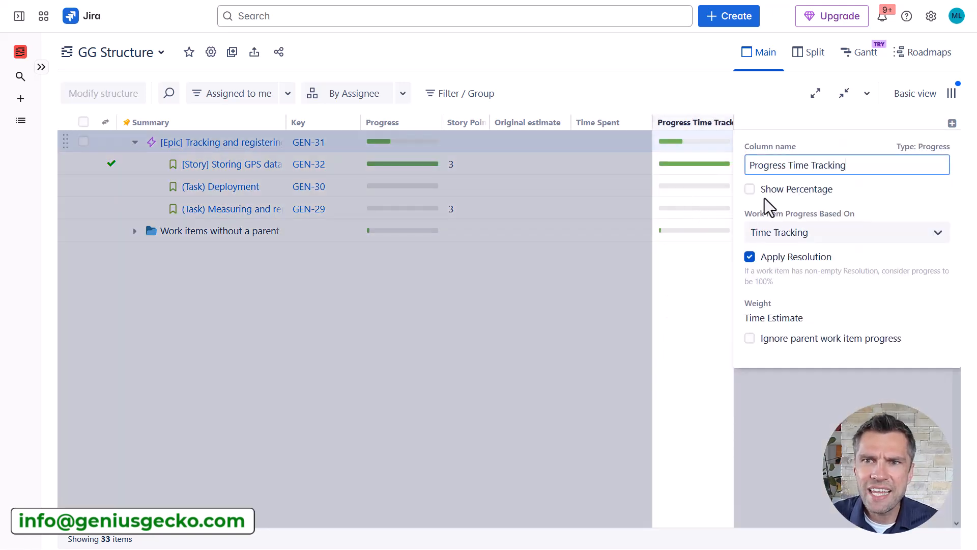
left_click(750, 190)
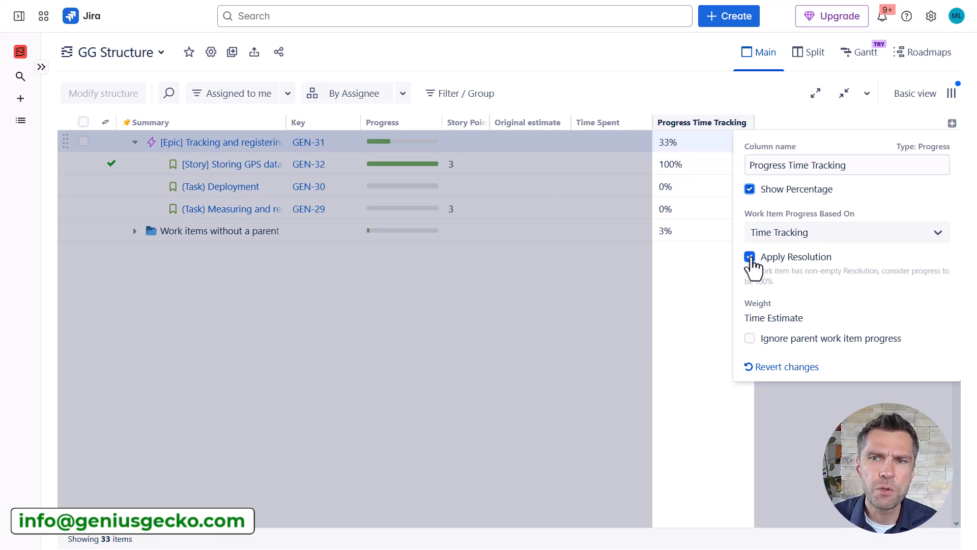
- Find the progress fields and add a second Progress by Time Tracking column that keeps the progress bar display
left_click(951, 124)
type("prog")
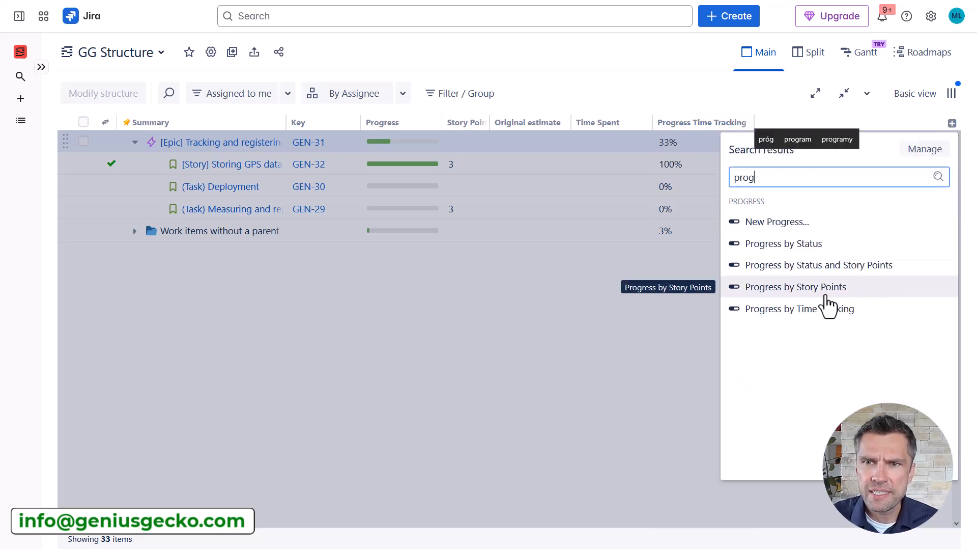
left_click(799, 309)
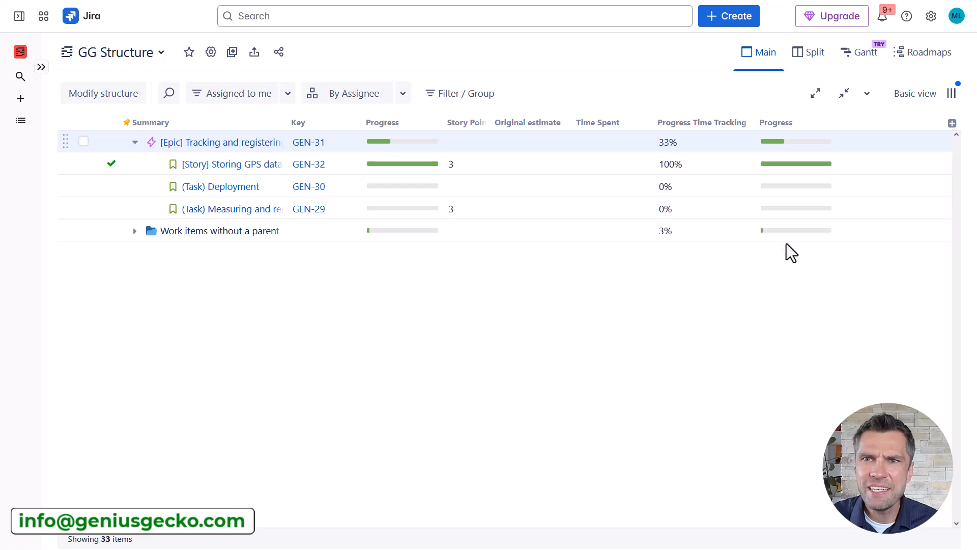
- Set the original estimate of the Deployment task GEN-30 to 3d in the structure
double_click(516, 187)
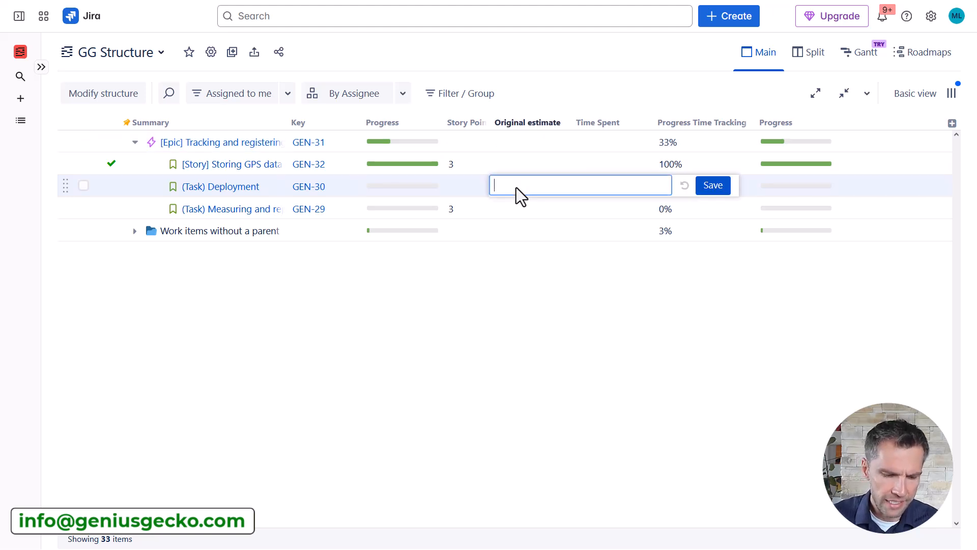
type("3d")
key("Return")
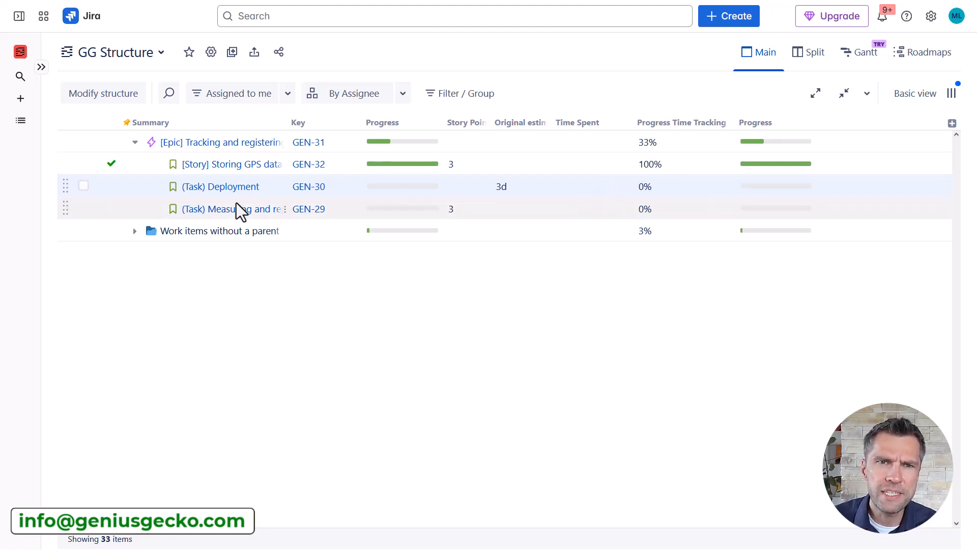
- Open the Deployment task GEN-30 as a full work item and log 2d of time spent on it
right_click(305, 193)
left_click(339, 213)
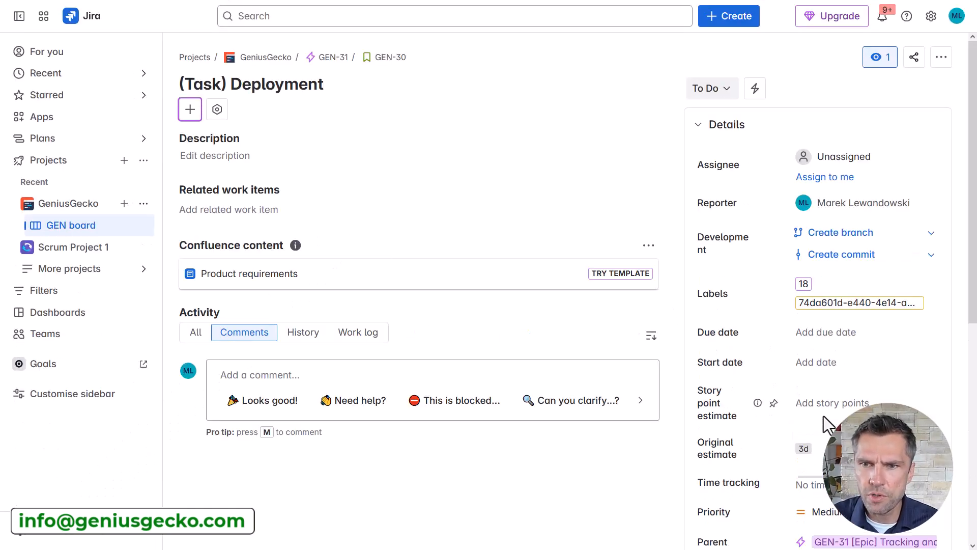
left_click(811, 484)
type("2d")
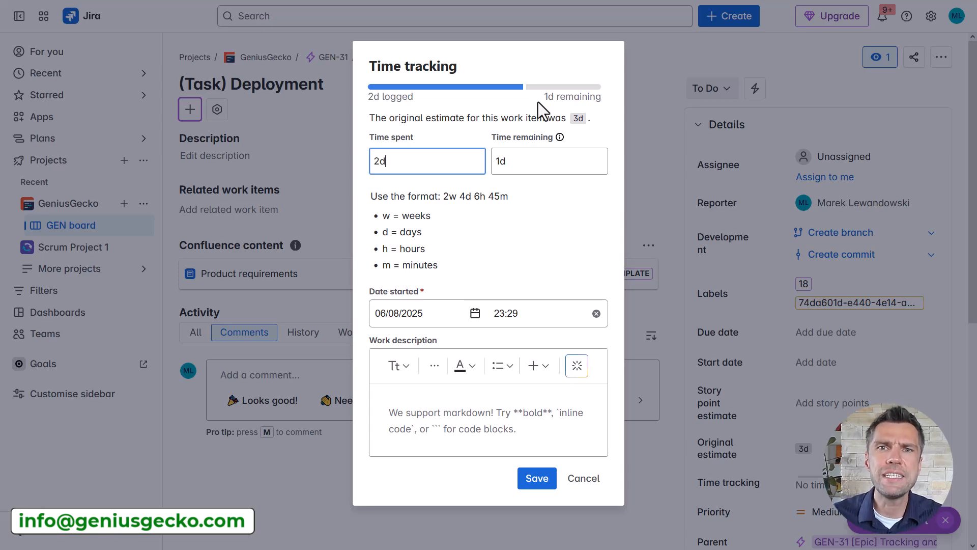
left_click(536, 481)
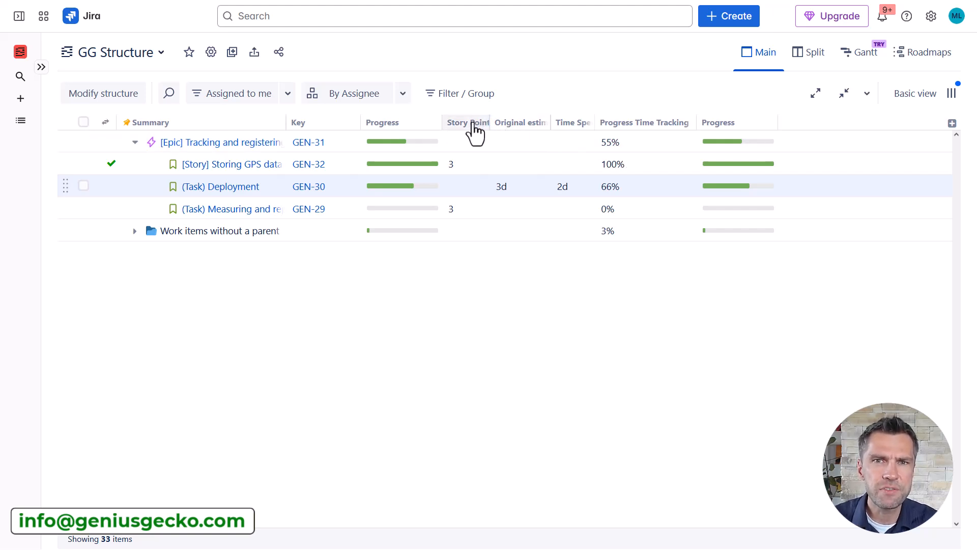
- Set the original estimate of the Storing GPS data story GEN-32 to 2d in the structure
left_click(502, 164)
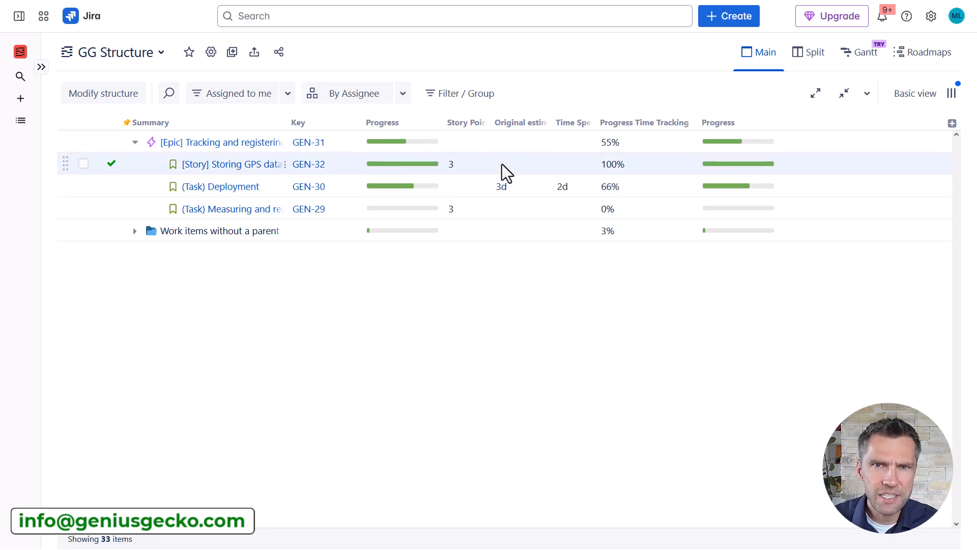
left_click(502, 164)
type("2d")
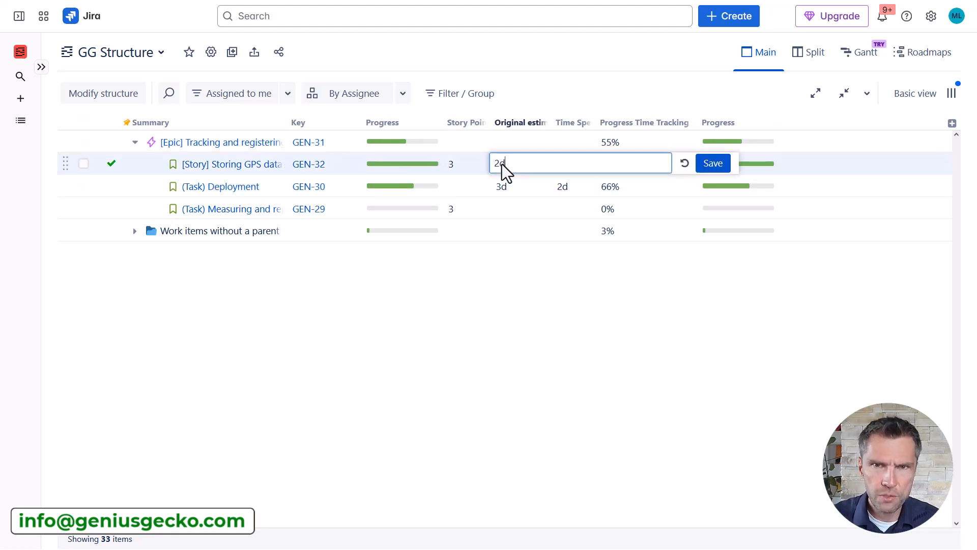
key("Return")
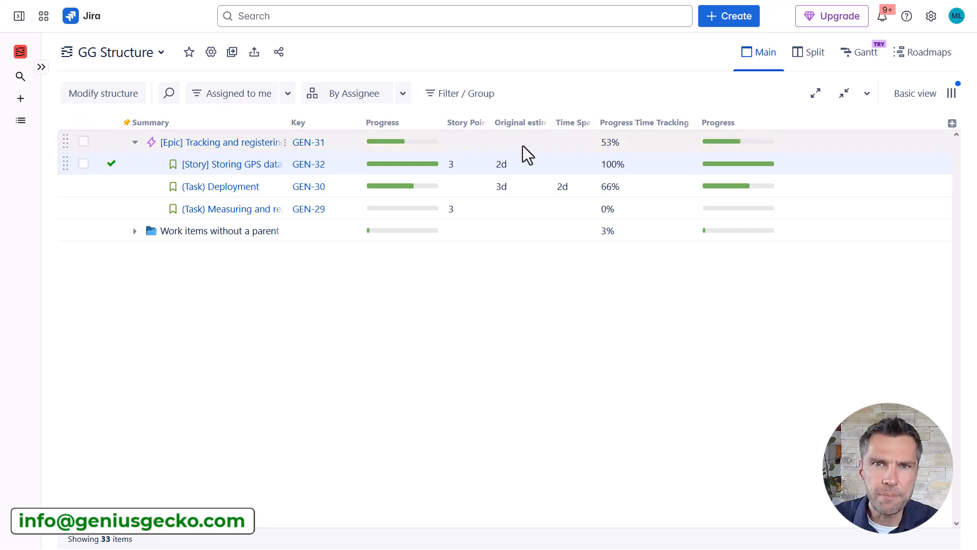
- Enable Sum over sub-items for the Original estimate and Story Points columns
left_click(522, 125)
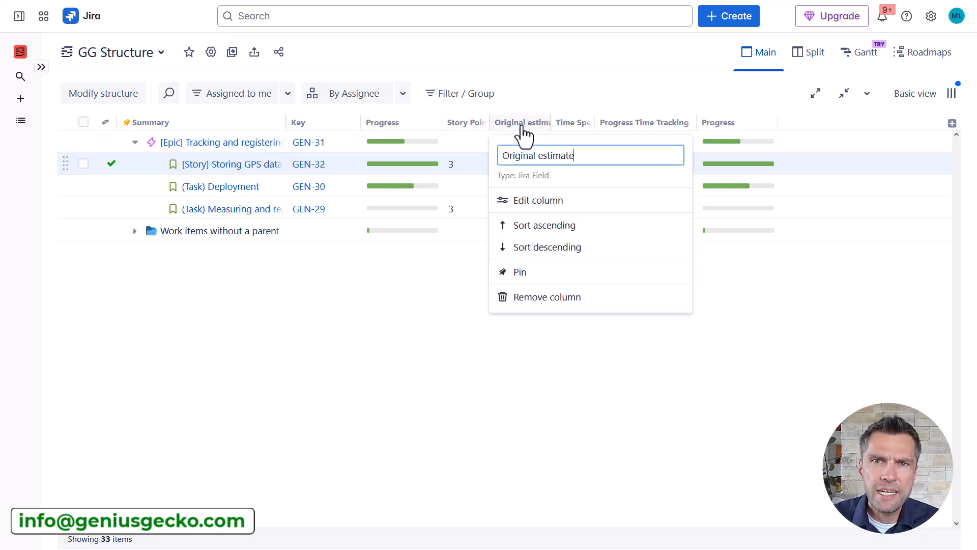
left_click(523, 203)
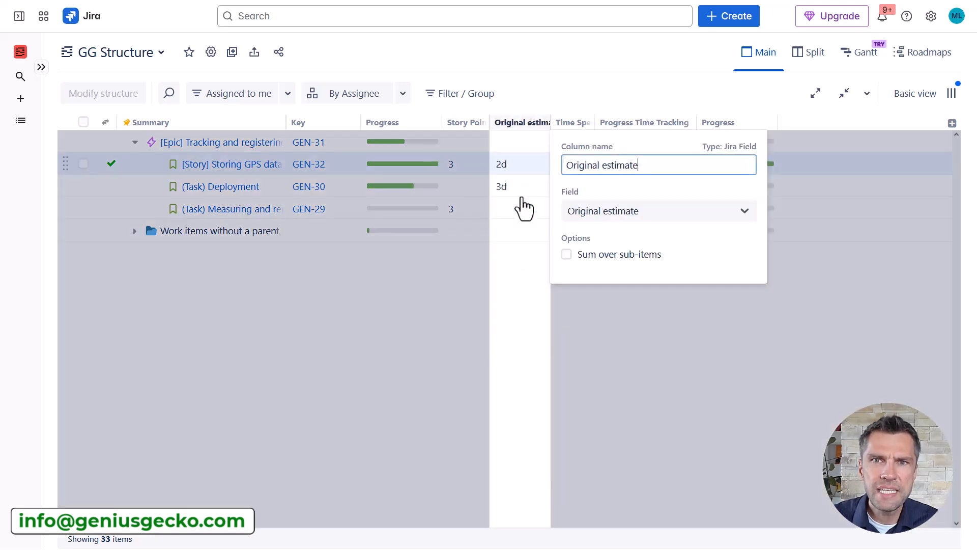
left_click(566, 254)
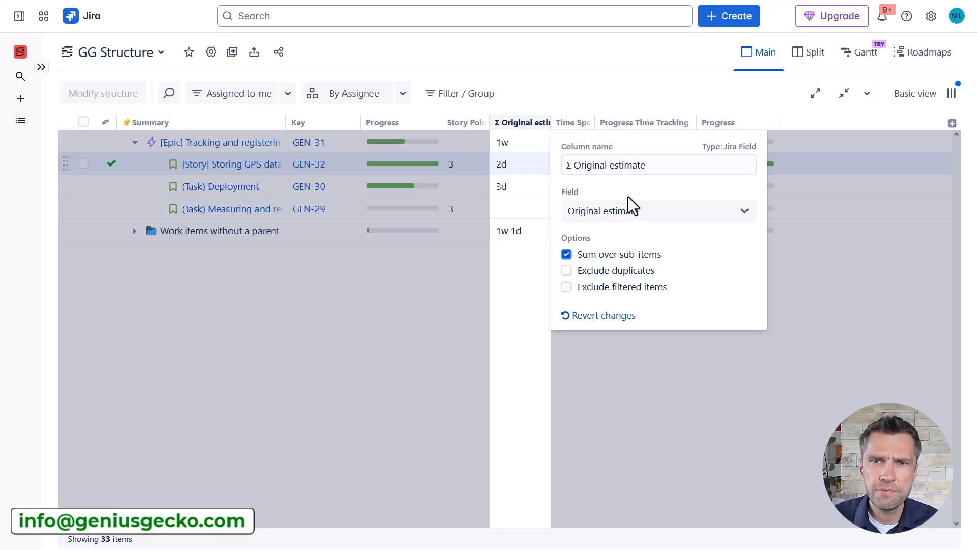
left_click(608, 99)
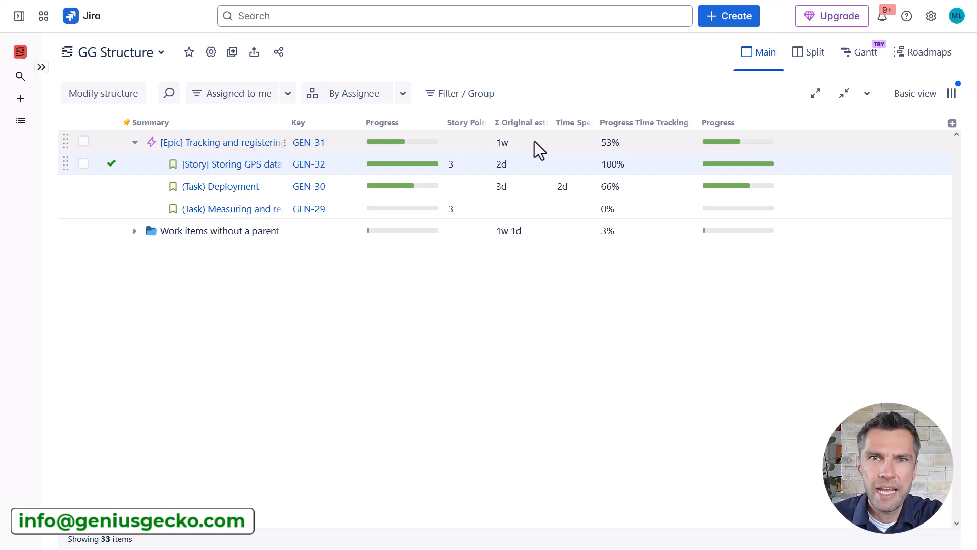
left_click(471, 125)
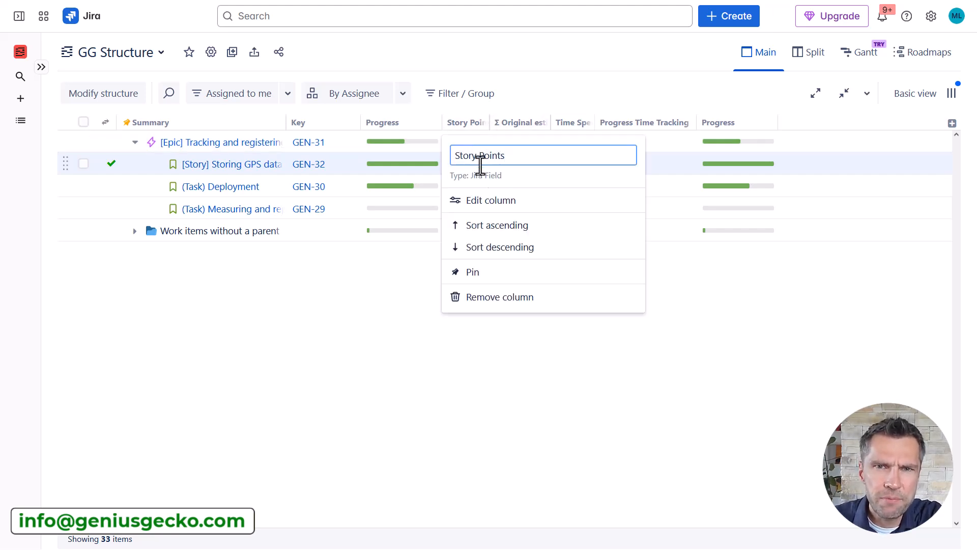
left_click(477, 201)
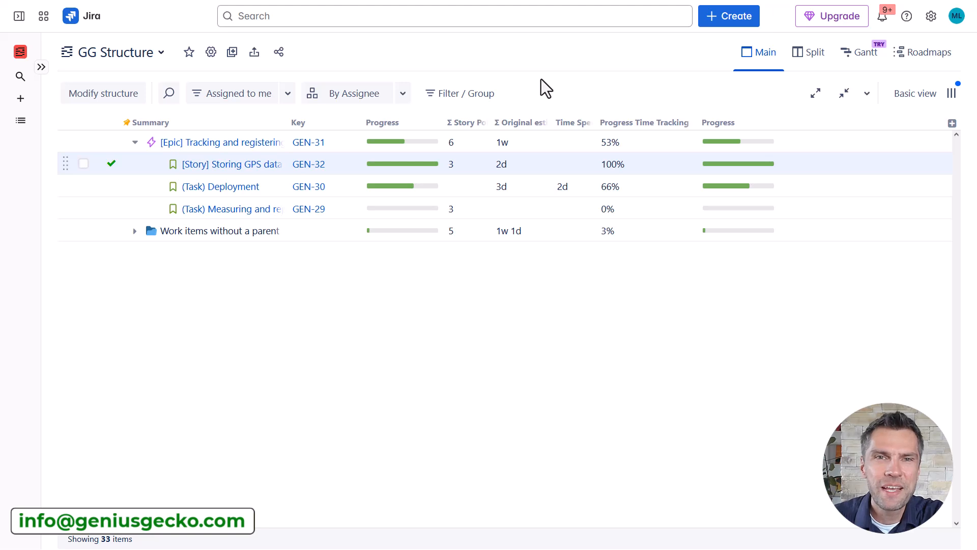
- Expand the work items without a parent and preview the structure with the Assigned to me filter switched on and off
left_click(134, 231)
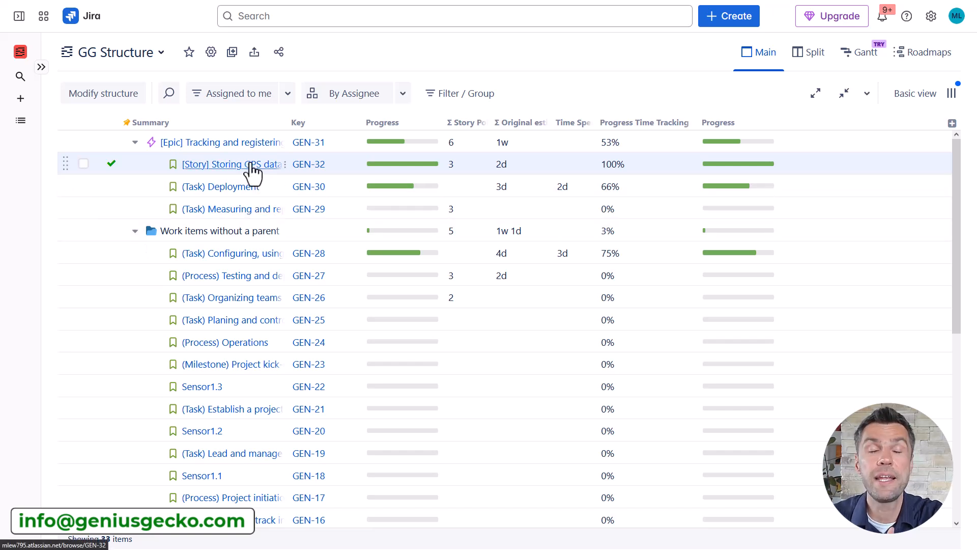
left_click(223, 105)
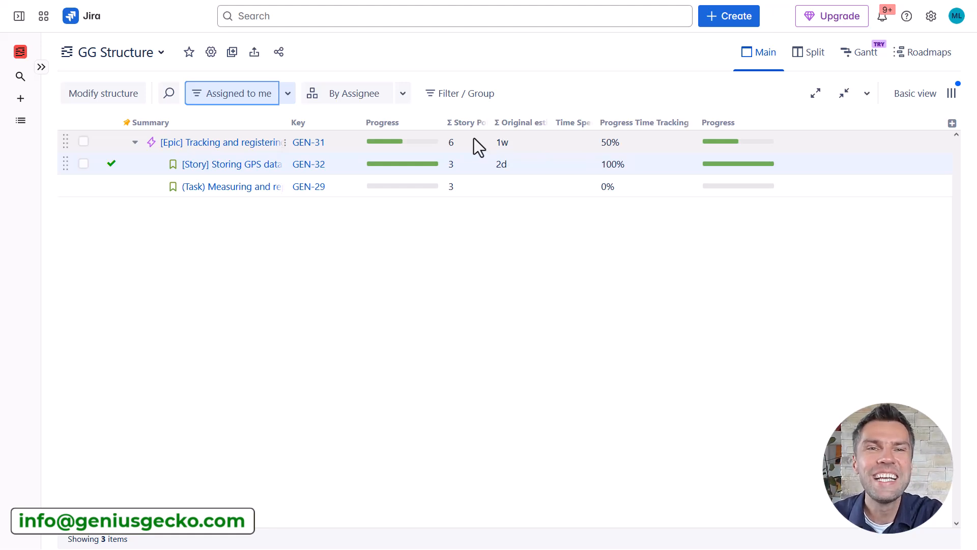
left_click(257, 94)
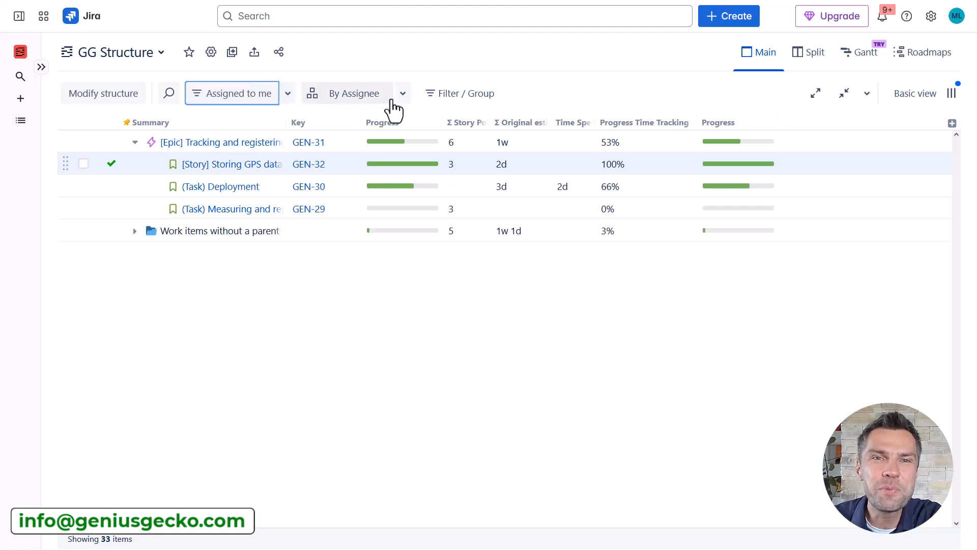
- Group the structure by assignee and expand it to Level 3
left_click(376, 95)
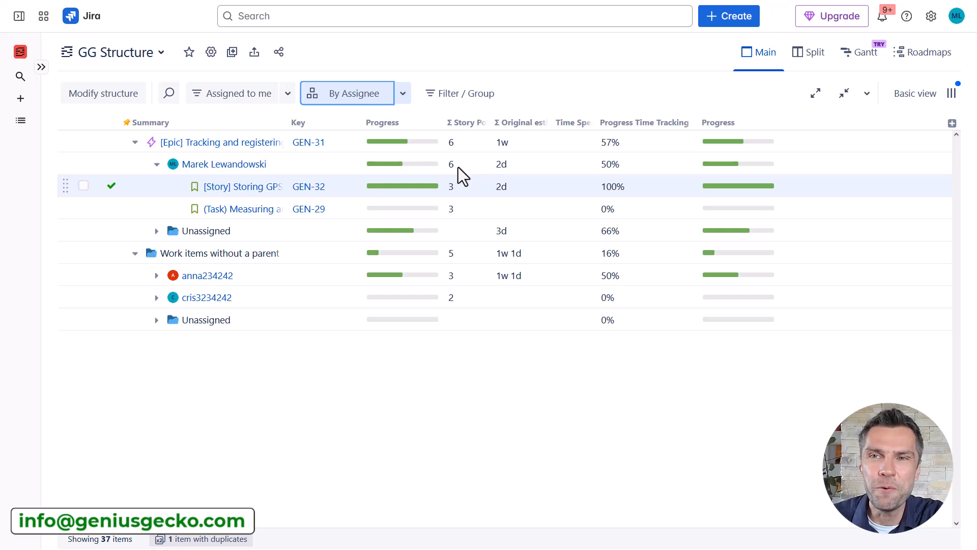
left_click(867, 99)
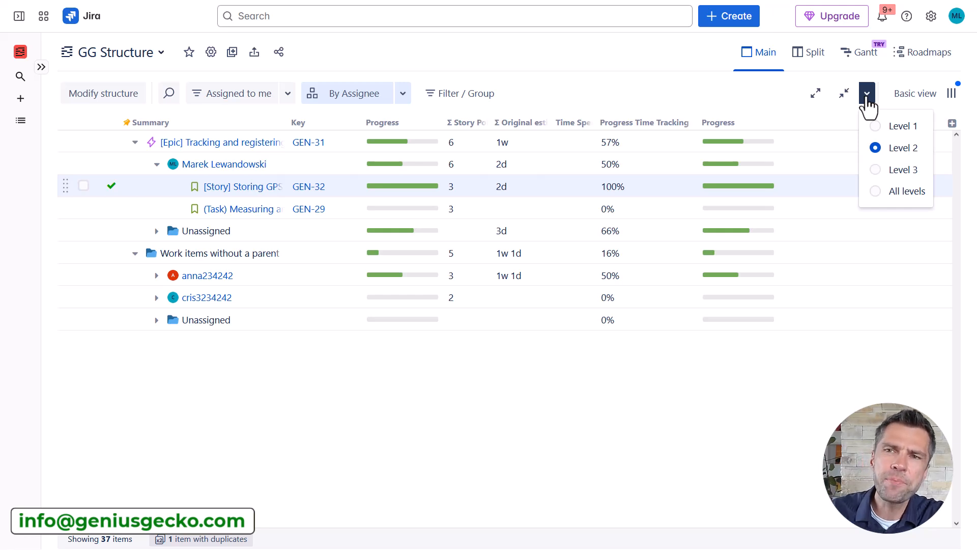
left_click(868, 176)
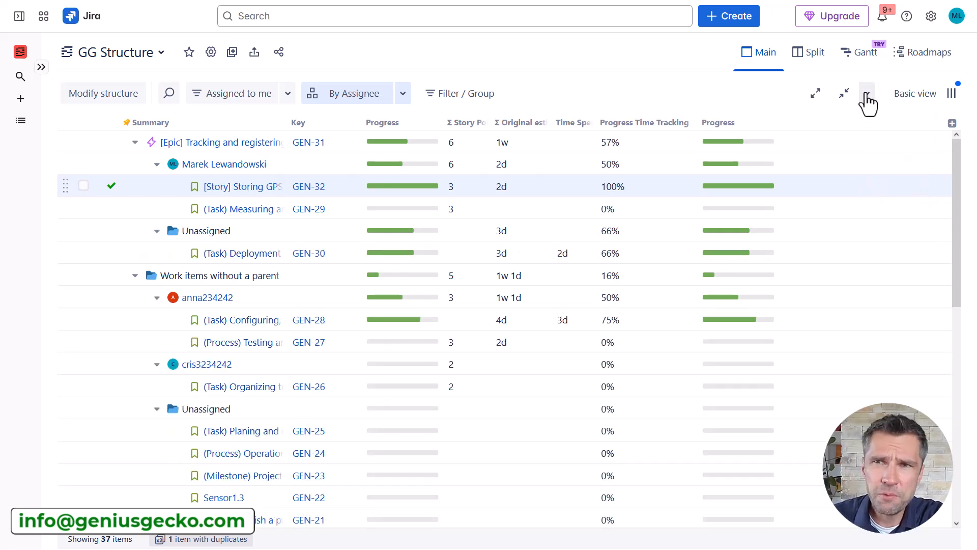
- Turn on text wrapping for the Basic view
left_click(867, 98)
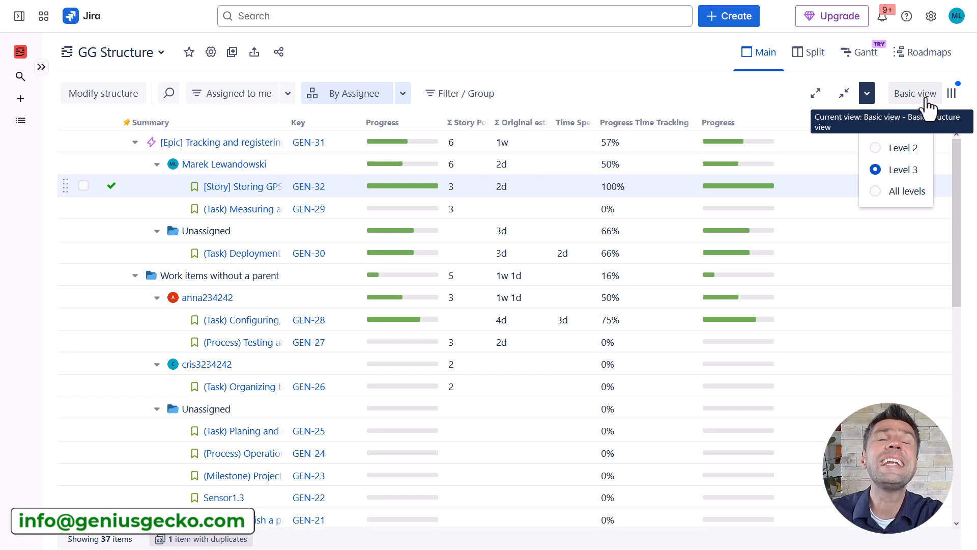
left_click(950, 94)
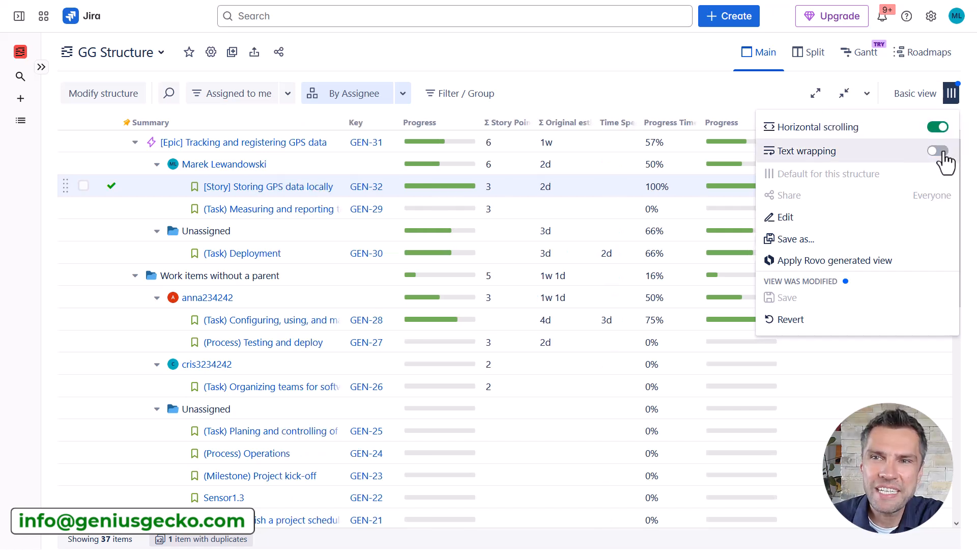
left_click(938, 150)
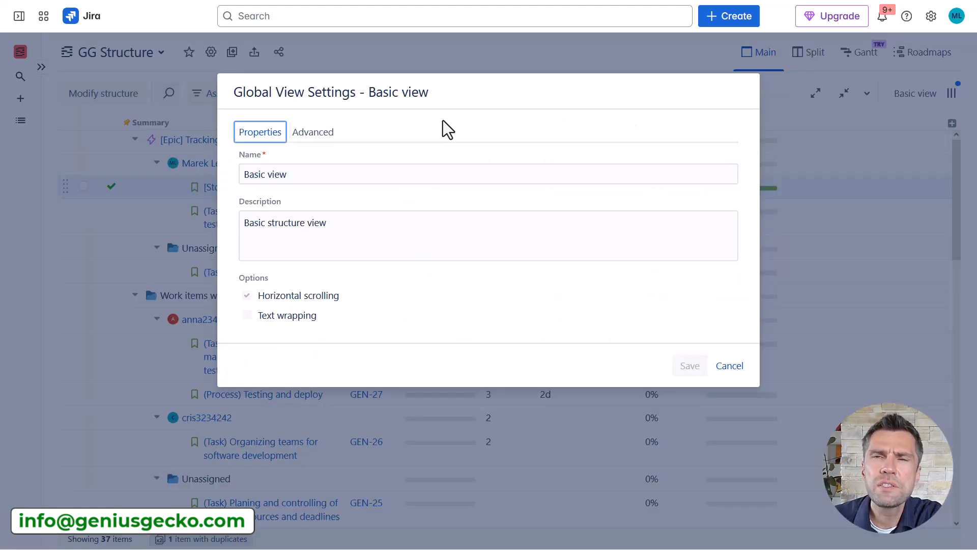
- Examine the advanced specification and properties in the Basic view's global settings and close them without saving
left_click(315, 134)
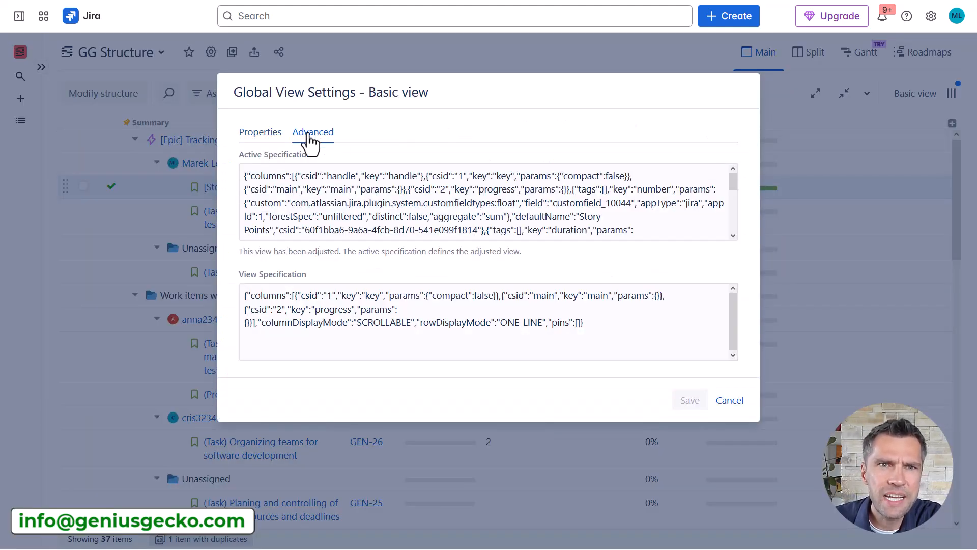
left_click(269, 133)
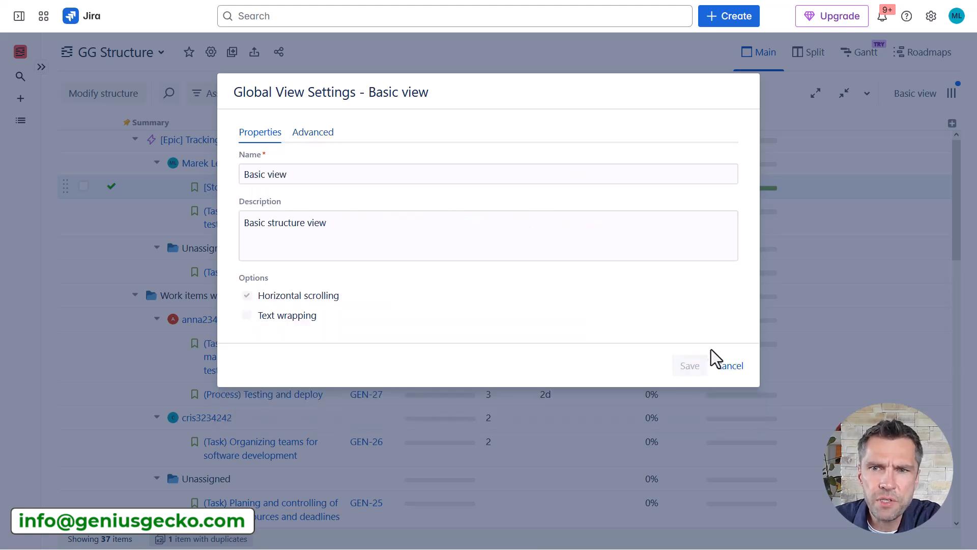
left_click(727, 365)
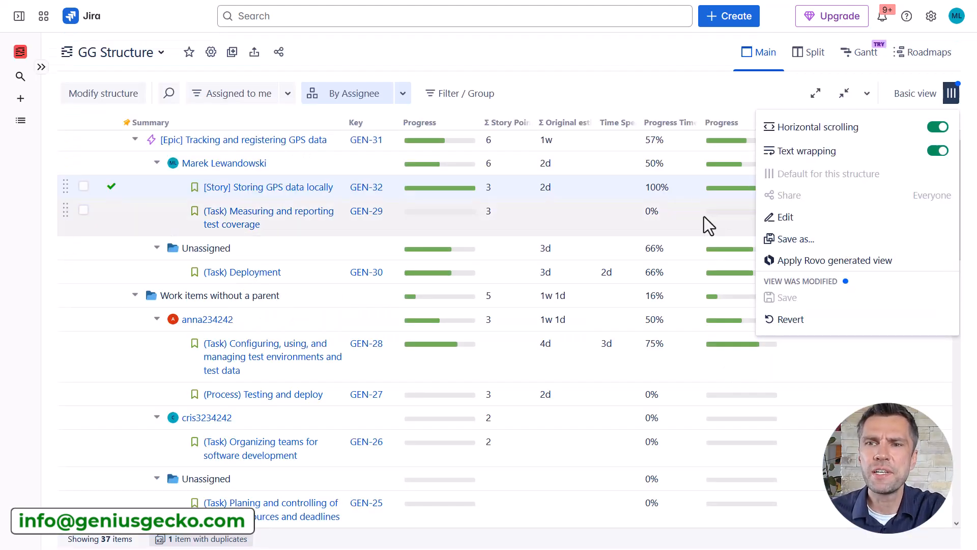
- Apply the Assigned to me filter to the structure and browse the fields offered for a new filter
left_click(646, 60)
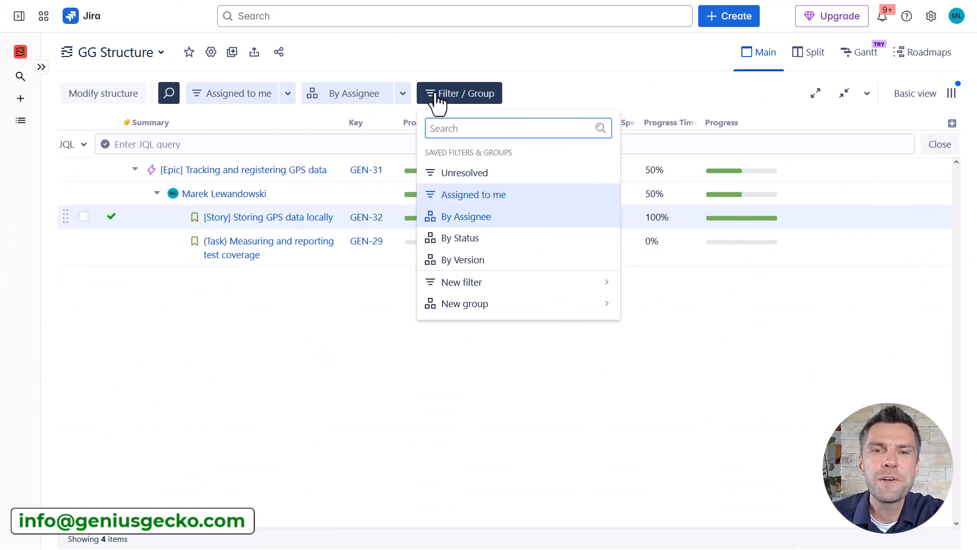
left_click(526, 289)
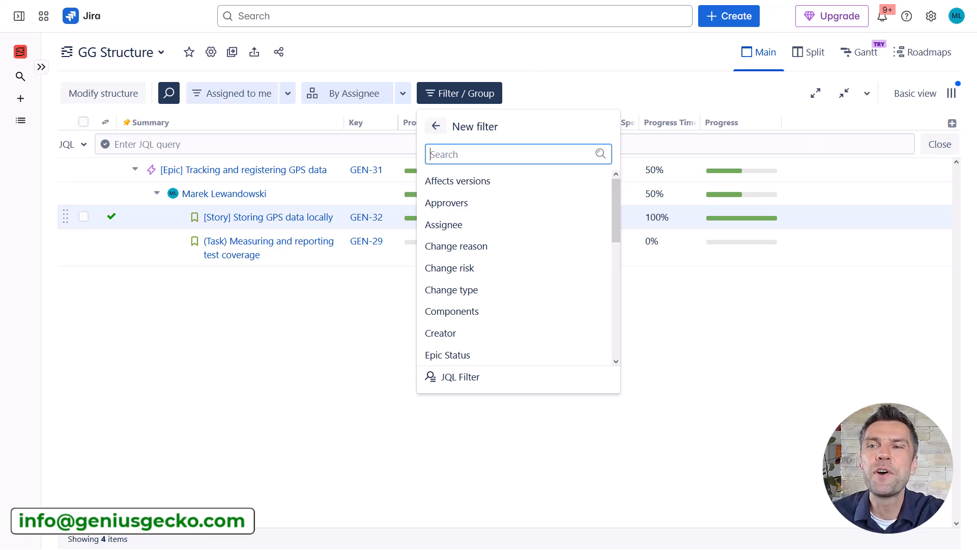
- Add the bundled WSJF (SAFe) formula as a column and review its formula code through to the final expression
left_click(952, 124)
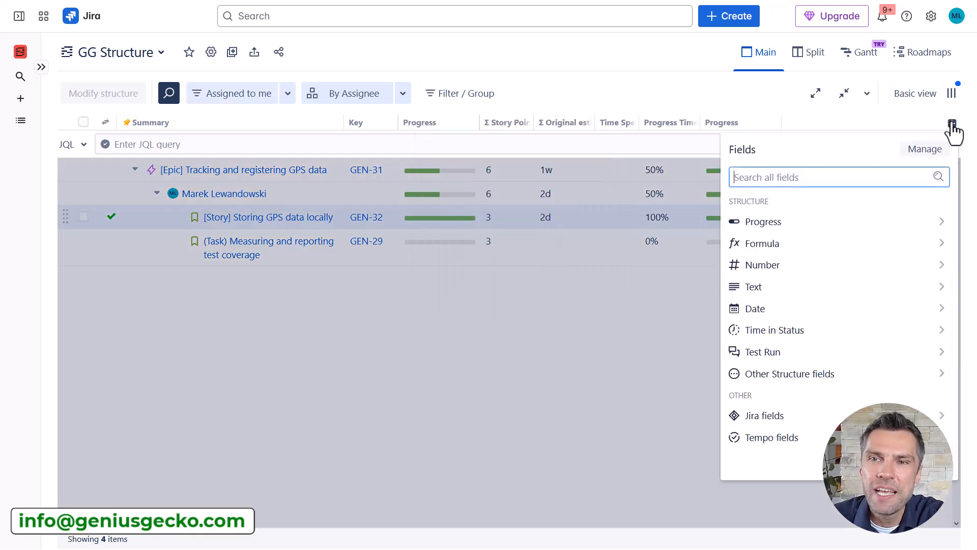
left_click(762, 244)
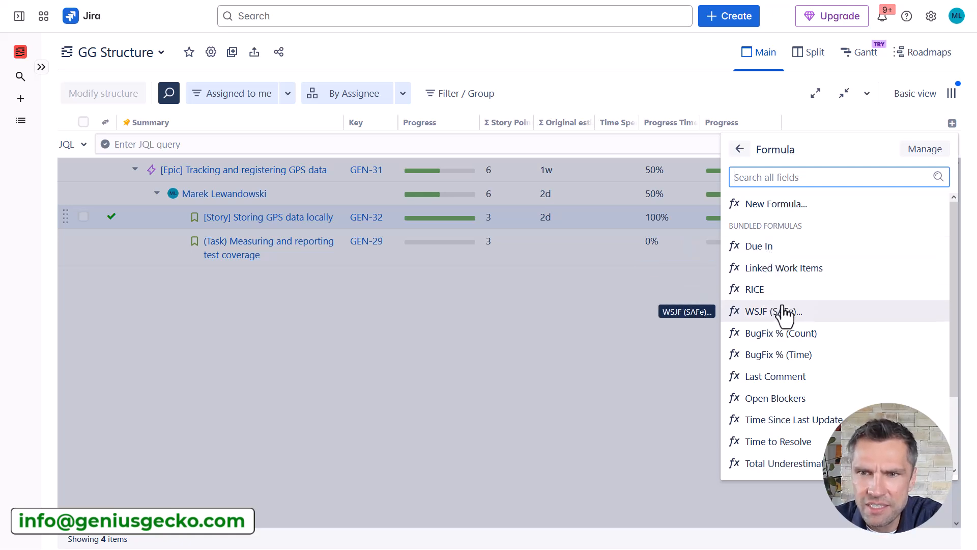
left_click(768, 315)
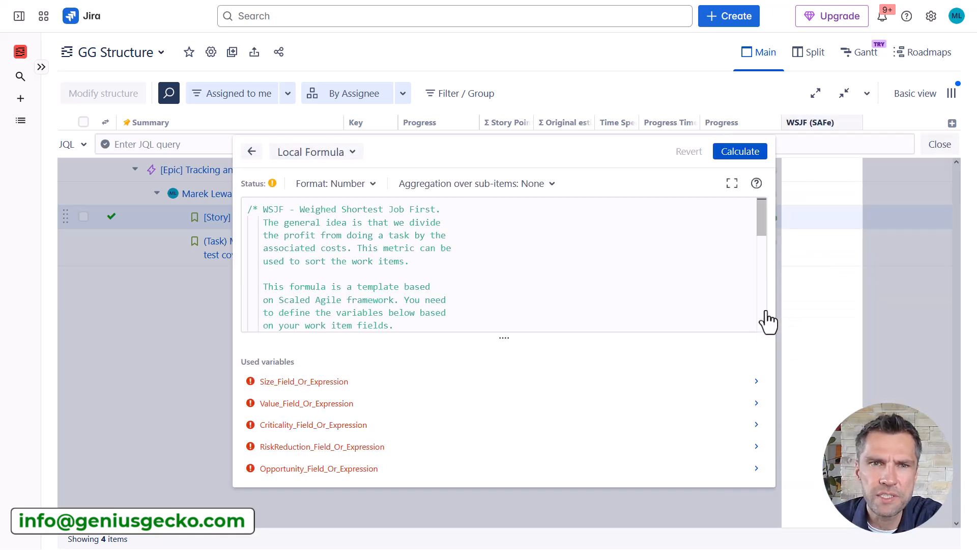
left_click_drag(765, 209, 755, 304)
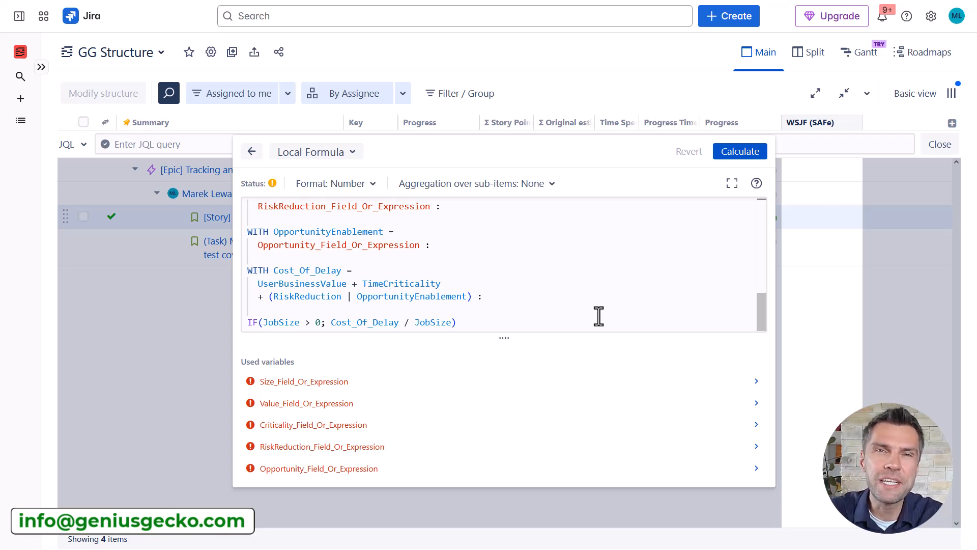
scroll(599, 316, "down", 1)
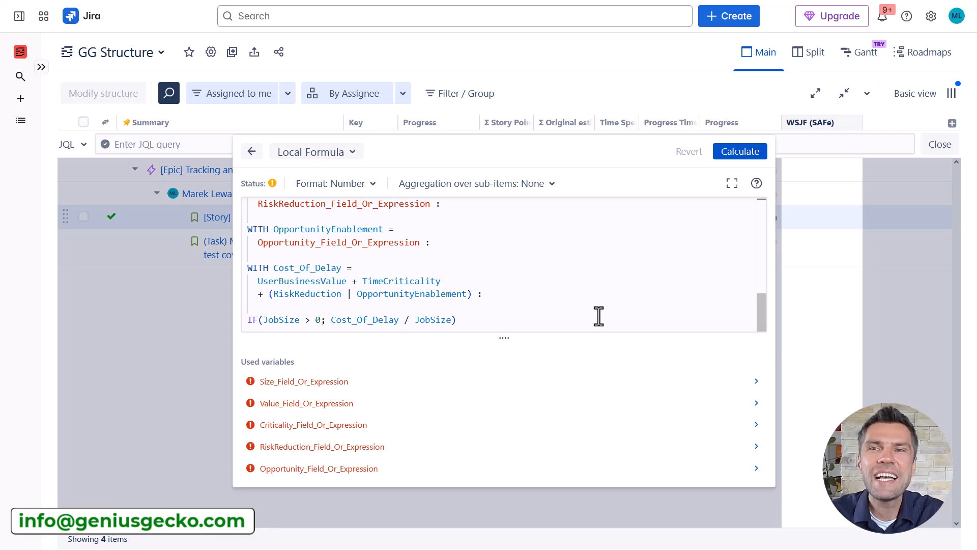
- Open the sharing permissions of GG Structure
left_click(279, 53)
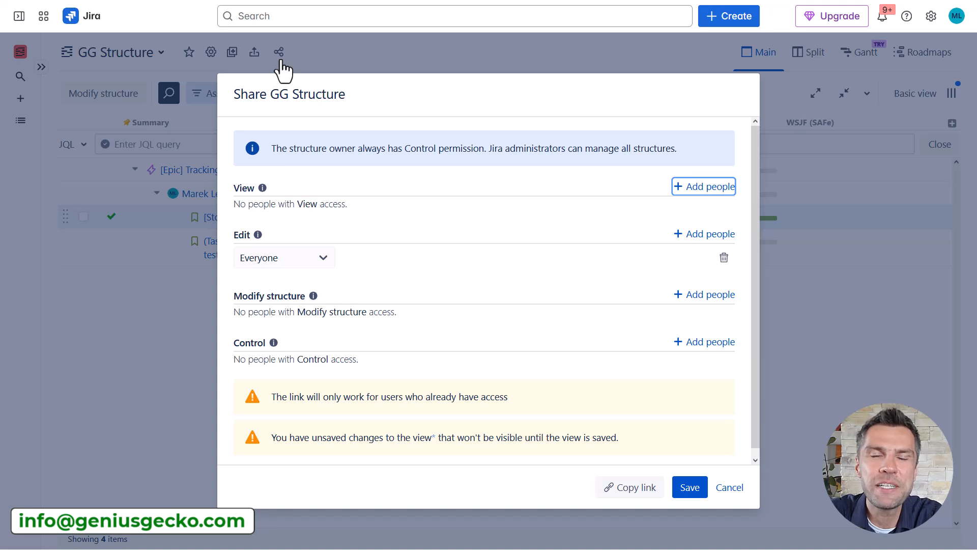